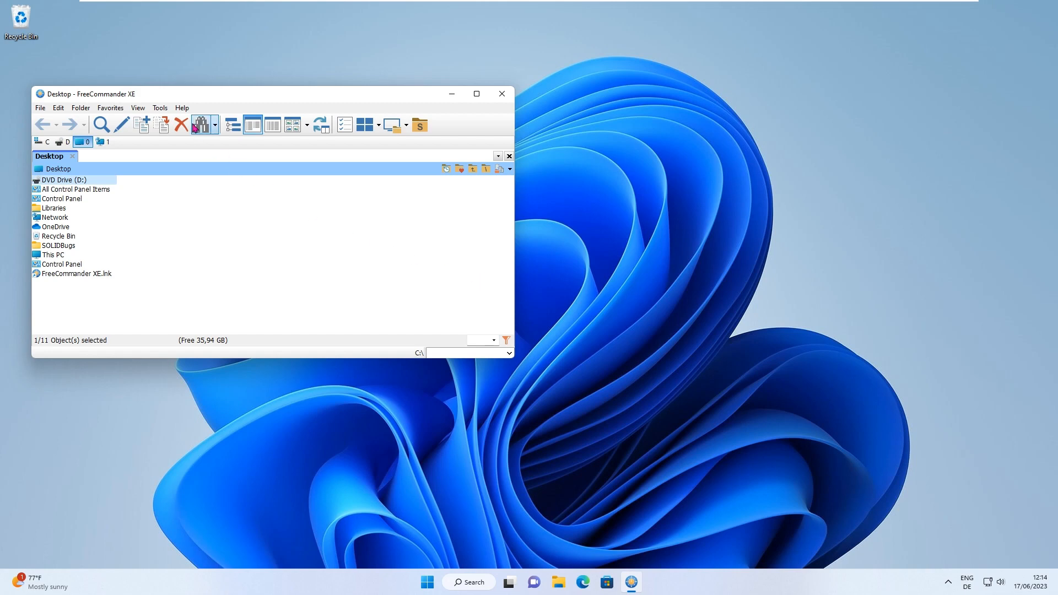
Check FreeCommander XE for updates and close the window listing the new version's changes.
left_click(182, 108)
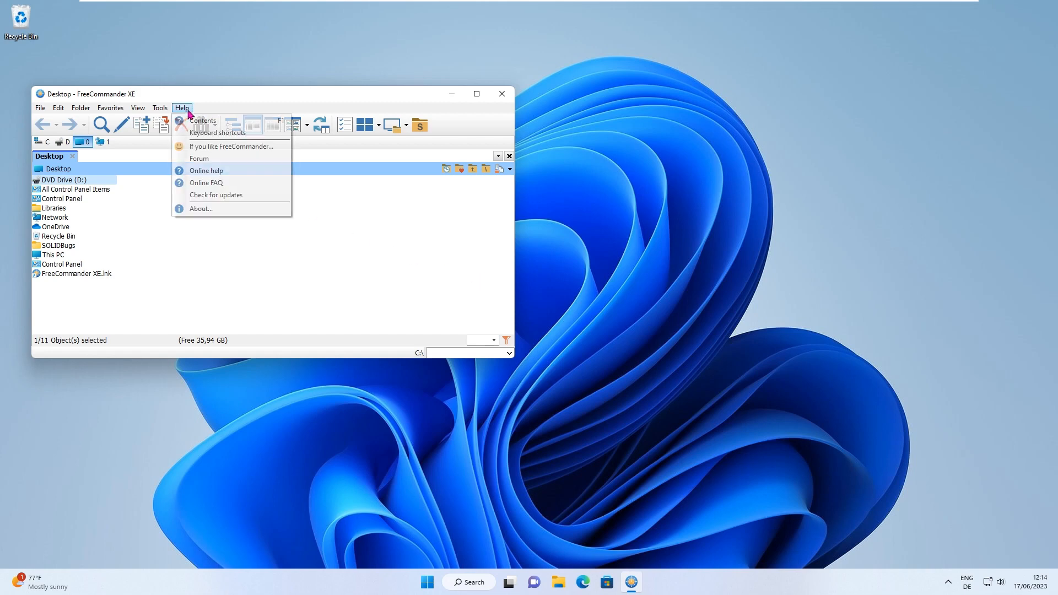
left_click(257, 197)
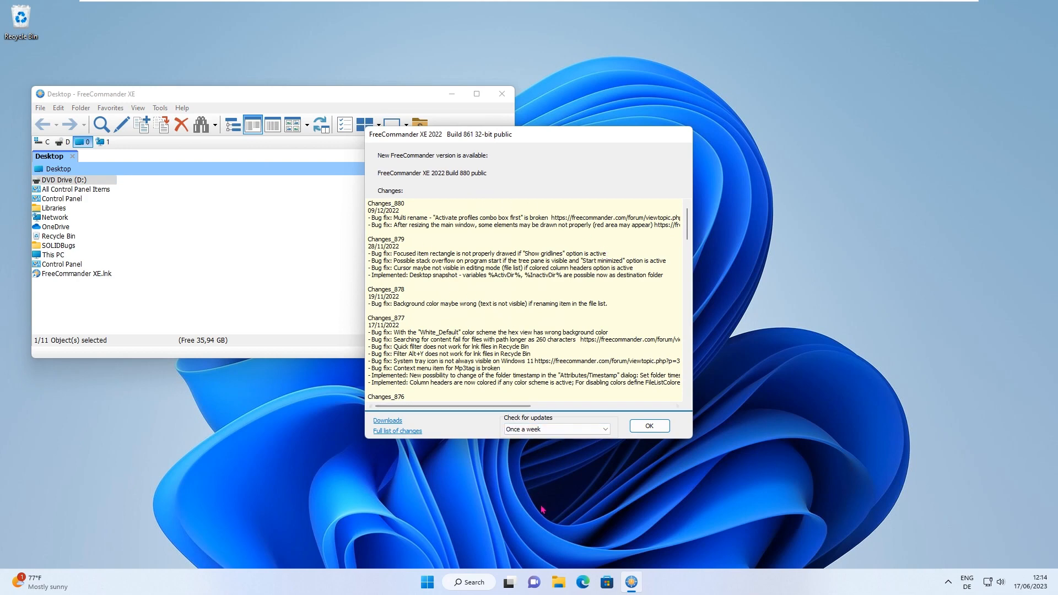
left_click(647, 429)
Open Command Prompt and place its window beside FreeCommander so both are fully visible.
left_click(427, 581)
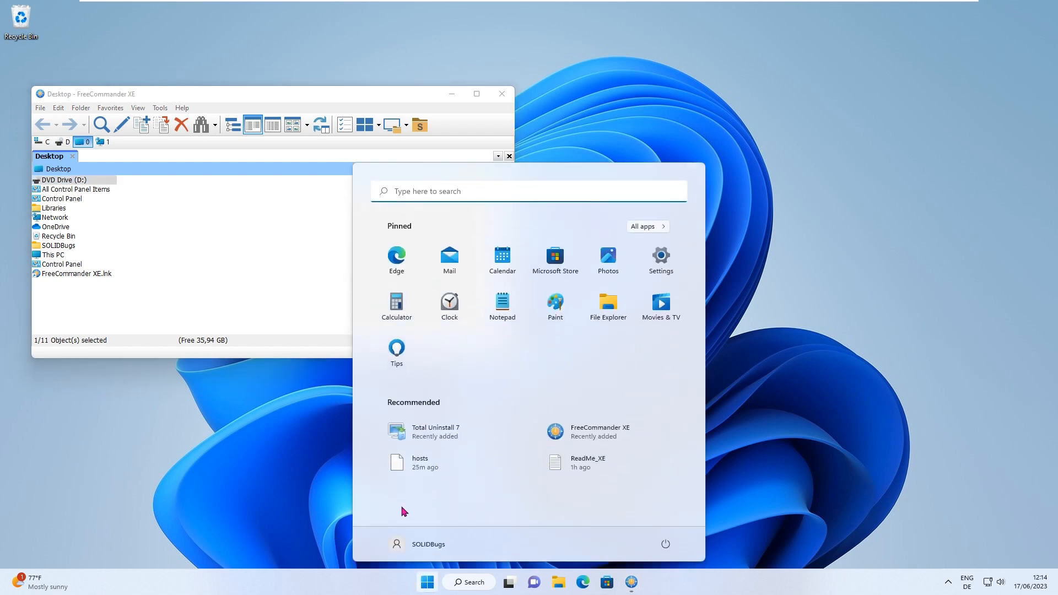
type("cmd")
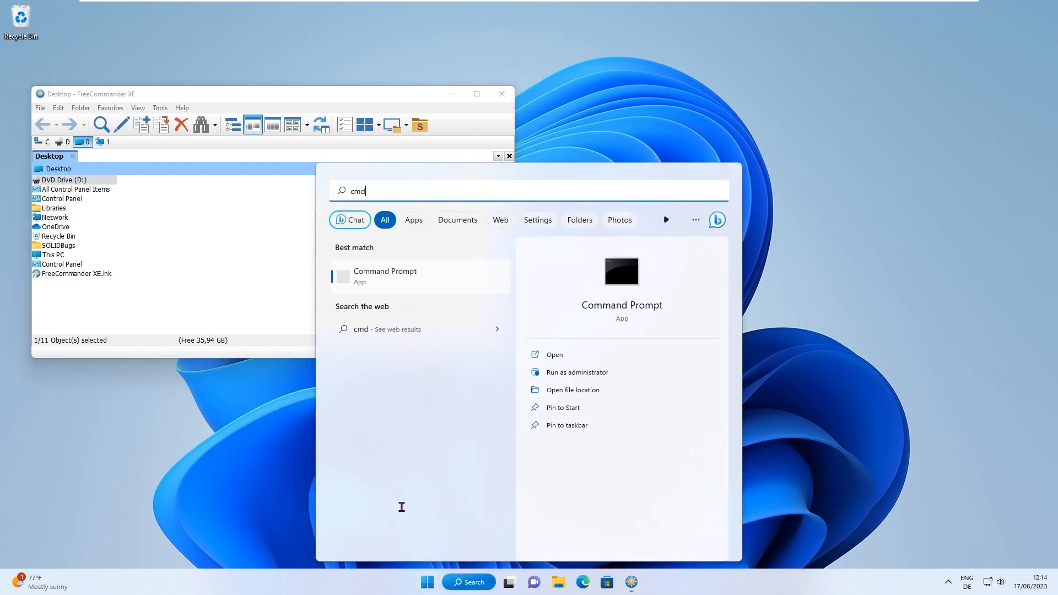
key("Return")
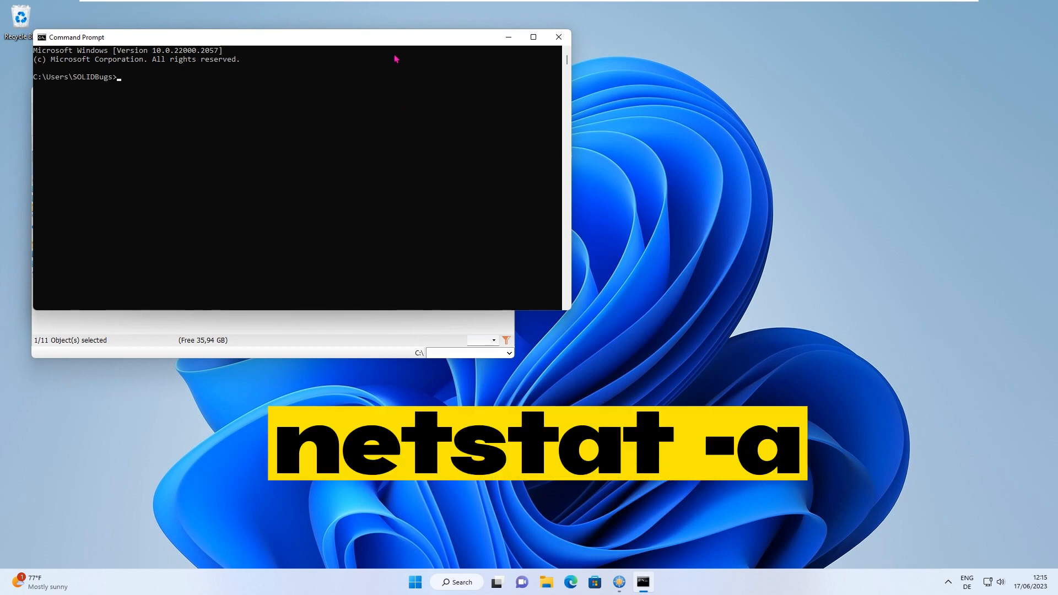
left_click_drag(390, 43, 874, 233)
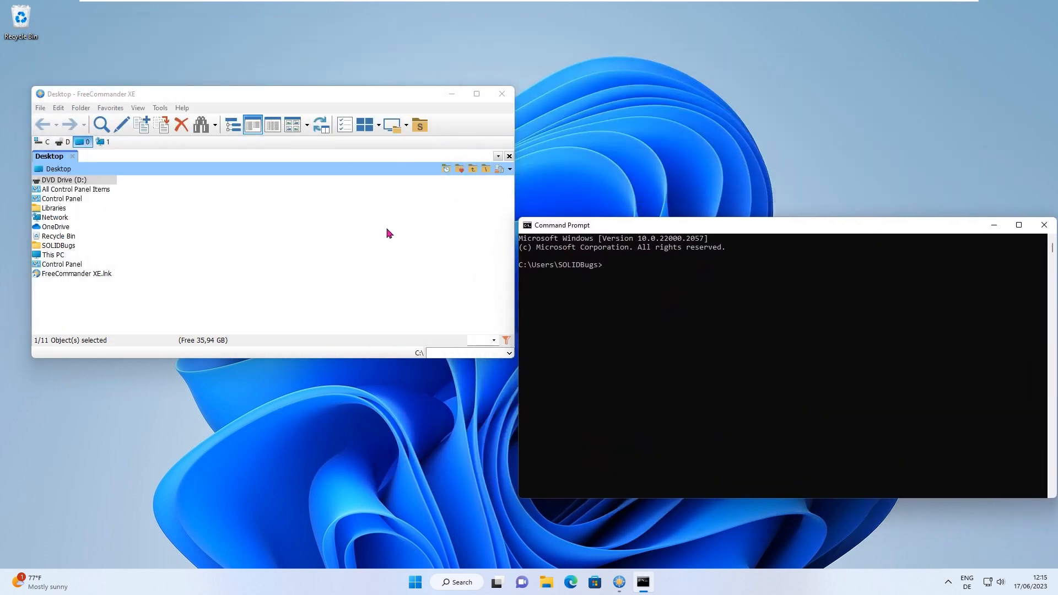
Run FreeCommander's update check again and list all active connections from its start in Command Prompt with netstat -a.
left_click(181, 108)
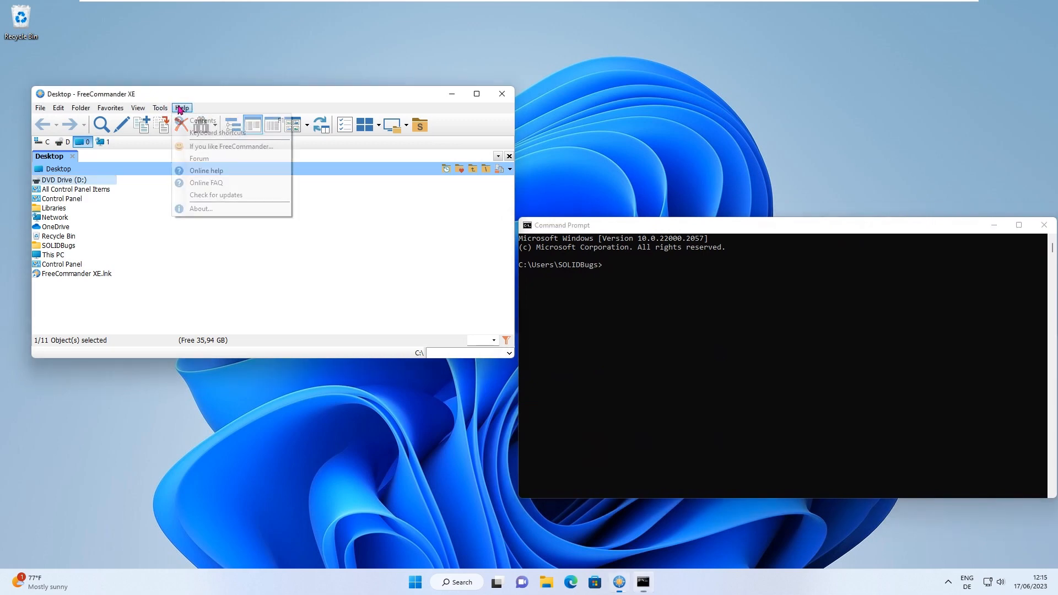
left_click(203, 196)
left_click_drag(585, 142, 338, 236)
left_click(745, 355)
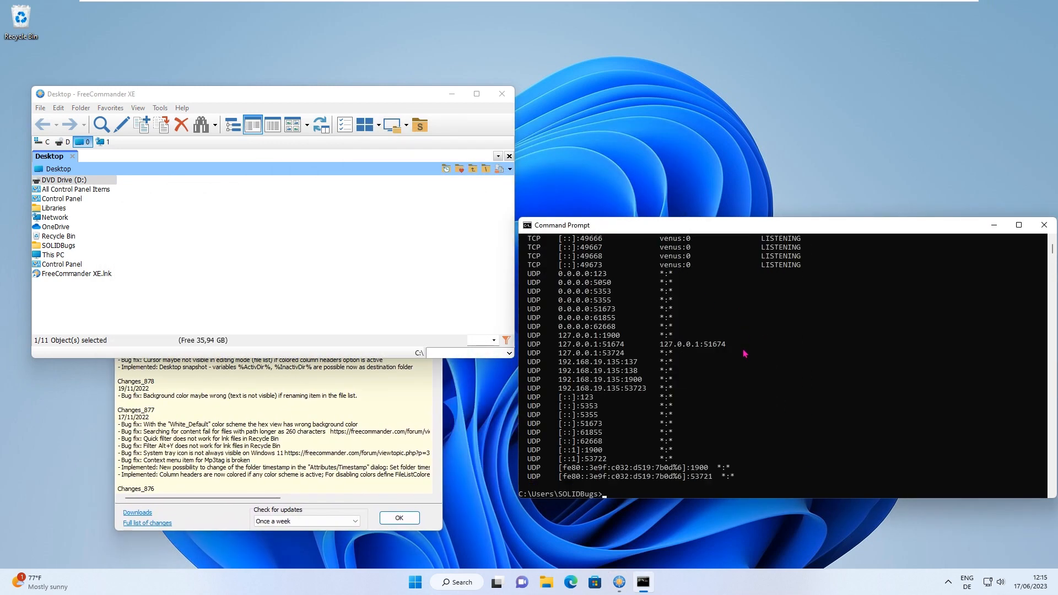
scroll(745, 353, "up", 15)
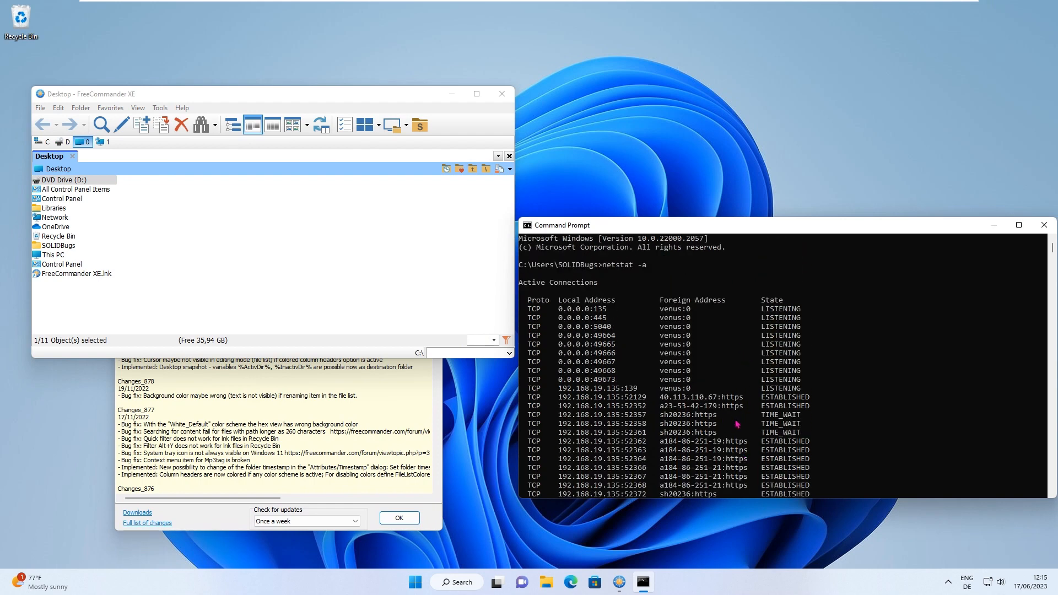
Close FreeCommander's update window and the Command Prompt.
left_click(403, 407)
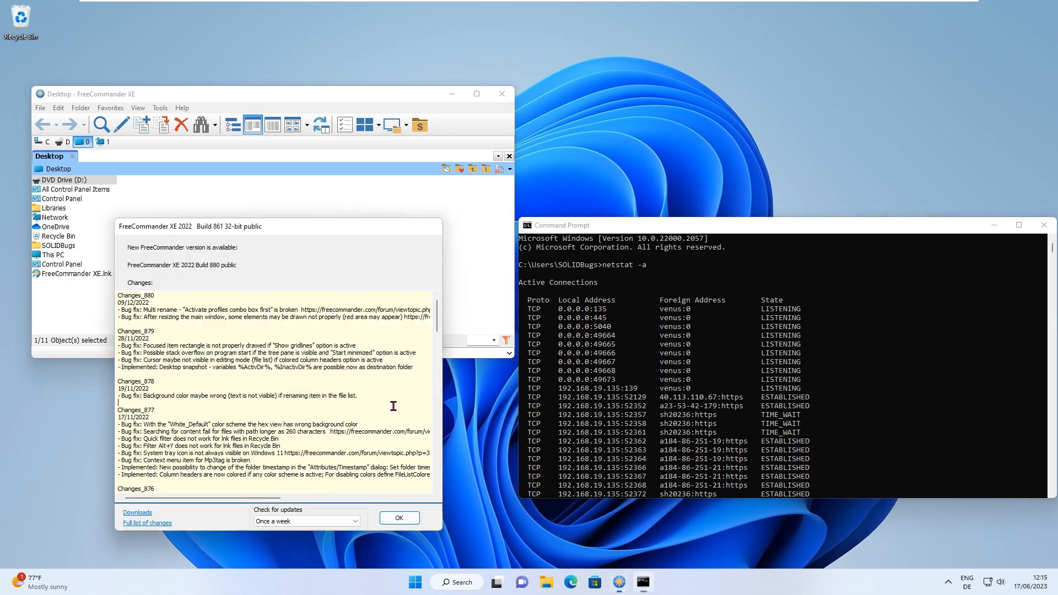
left_click(407, 521)
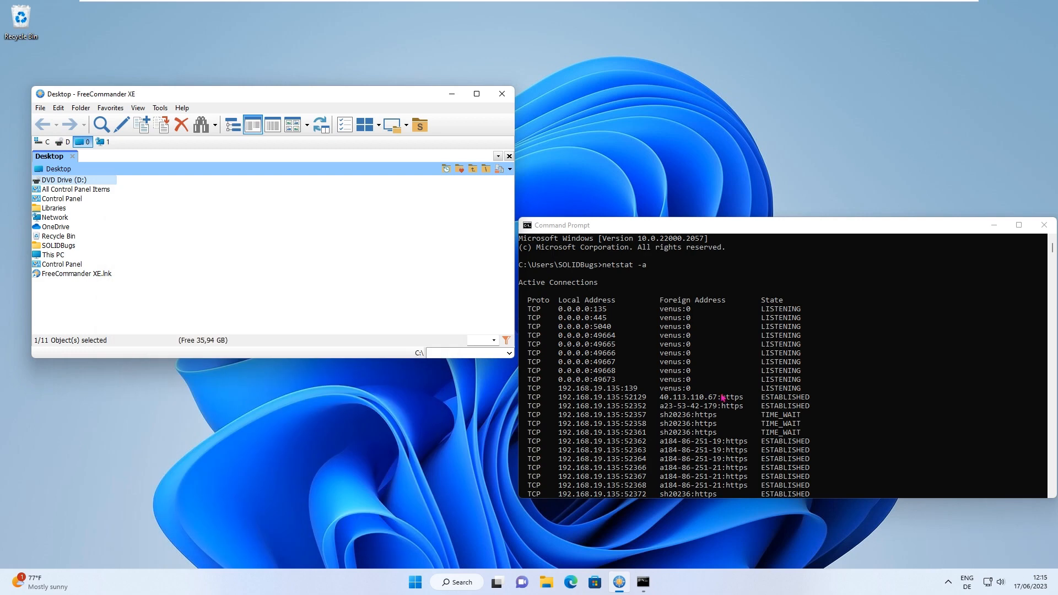
left_click(1043, 225)
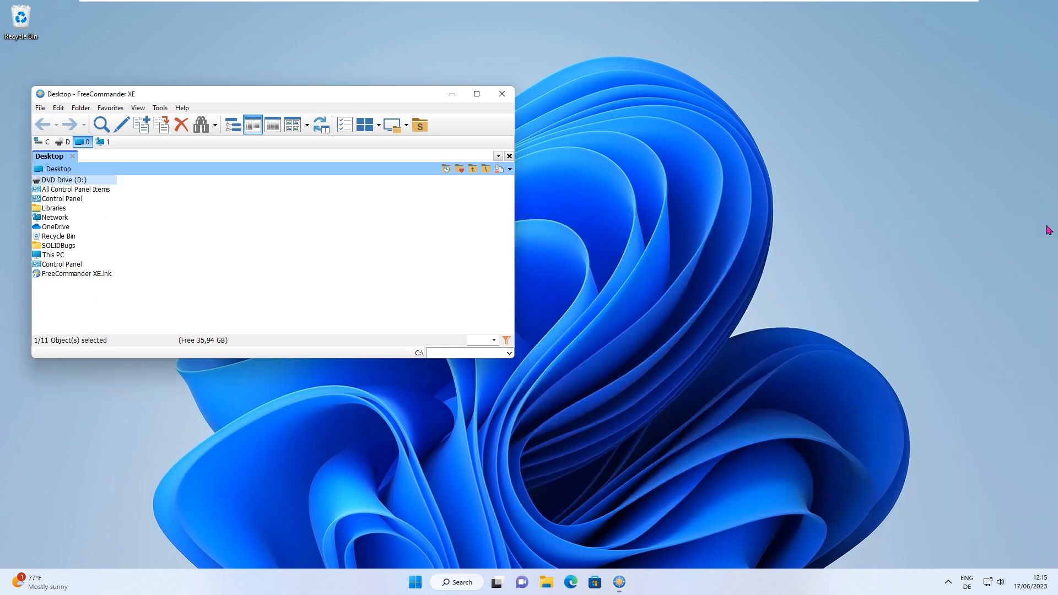
Go to the System Informer website's download page and follow its nightly builds link.
left_click(948, 583)
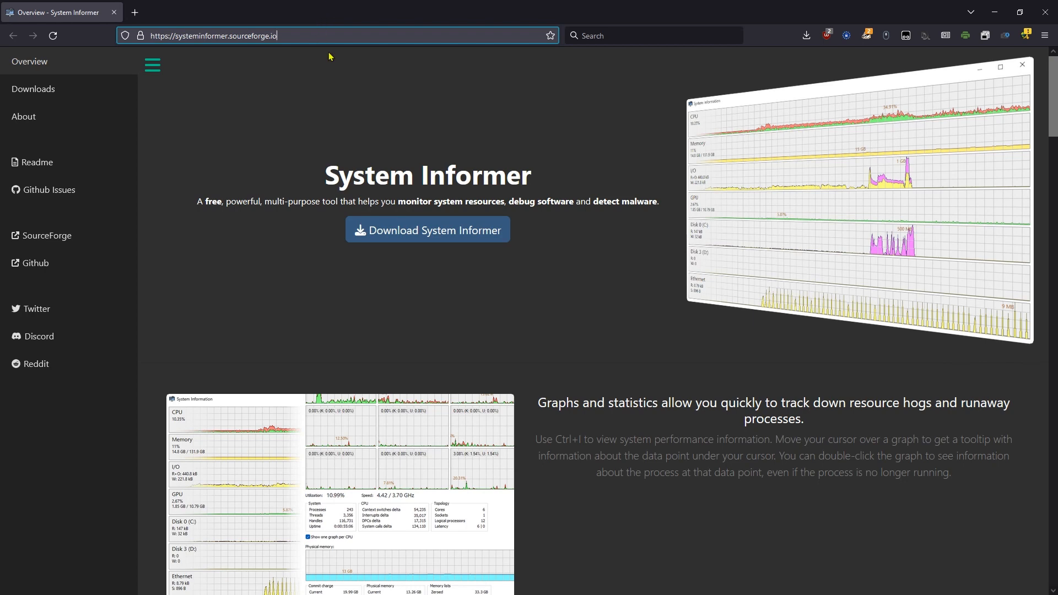
left_click(483, 238)
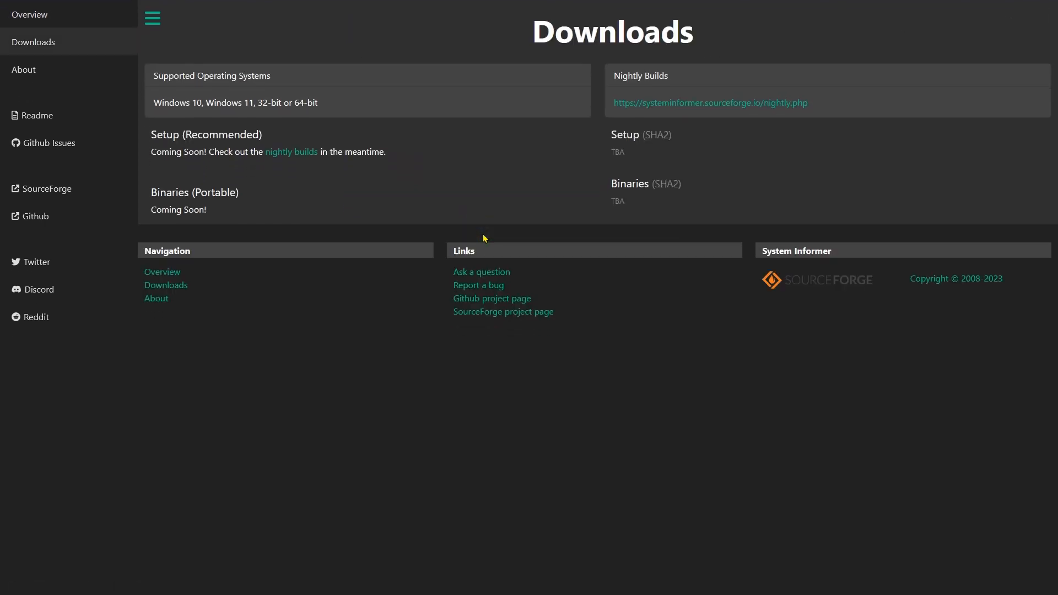
left_click(317, 157)
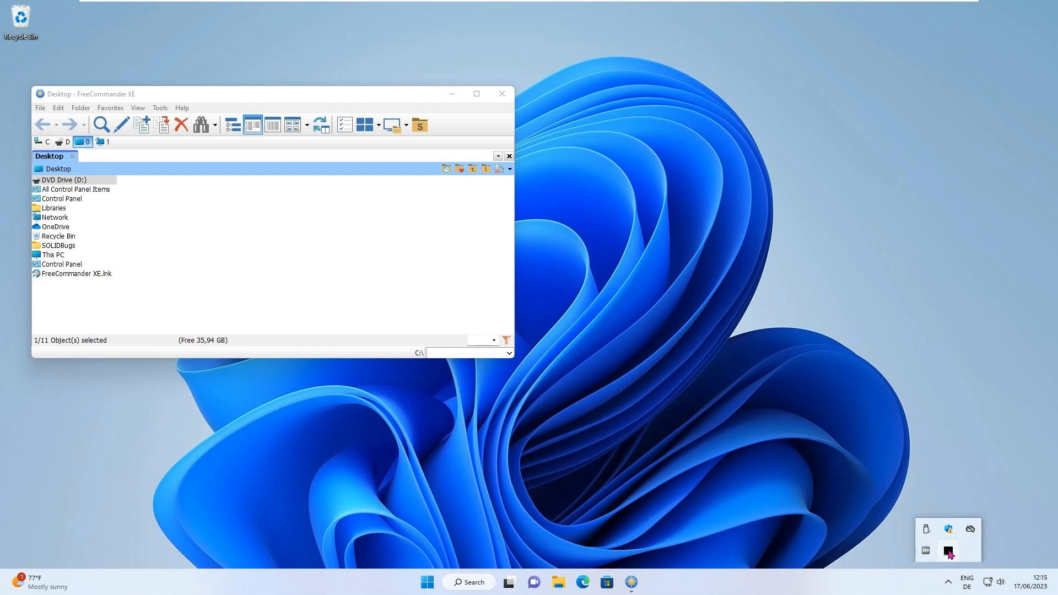
Bring up System Informer and show its list of network connections.
left_click(948, 551)
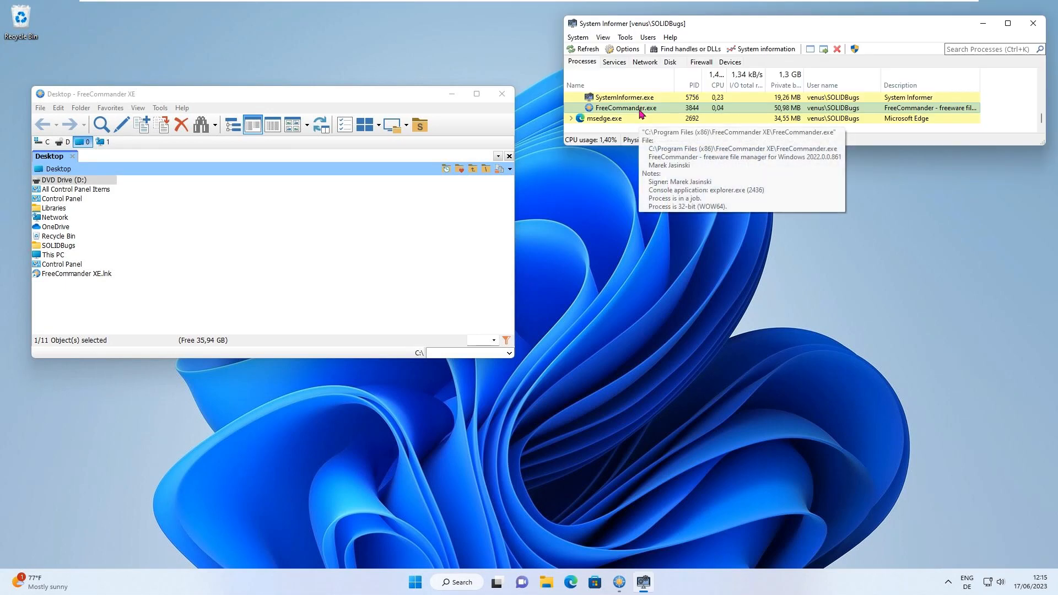
left_click(646, 62)
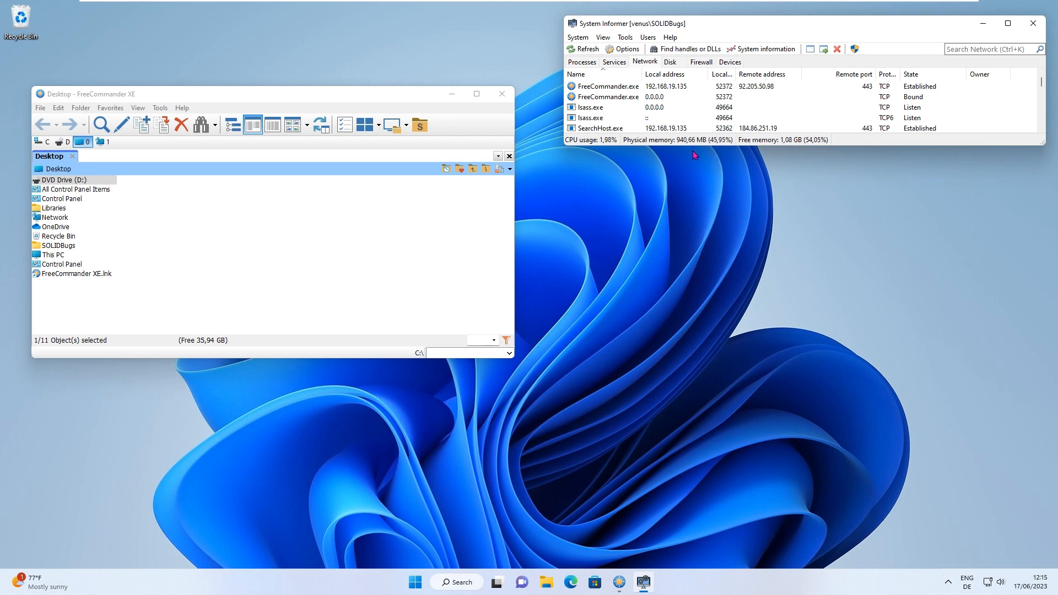
Repeat FreeCommander's update check and select the established FreeCommander.exe connection in System Informer to identify its remote address.
left_click(182, 108)
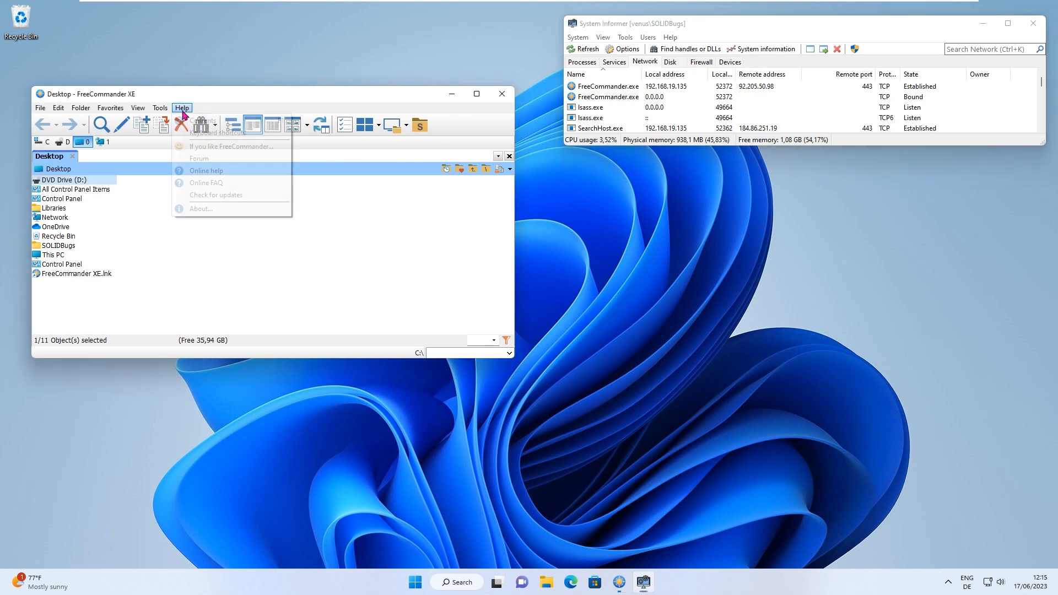
left_click(256, 196)
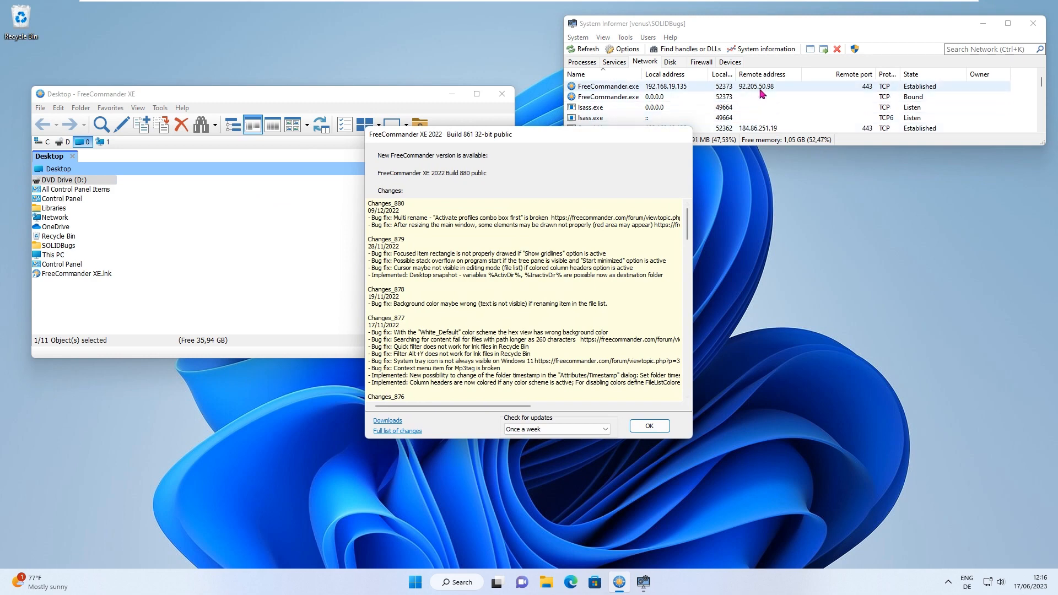
left_click(758, 90)
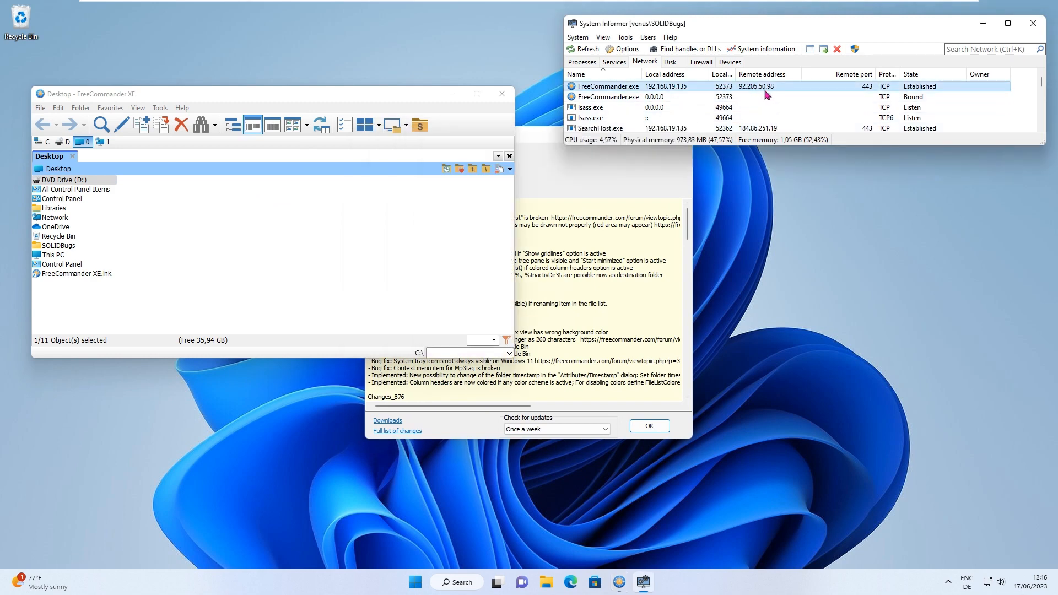
Open a new Command Prompt and place its window below System Informer, keeping the connection list visible.
left_click(633, 190)
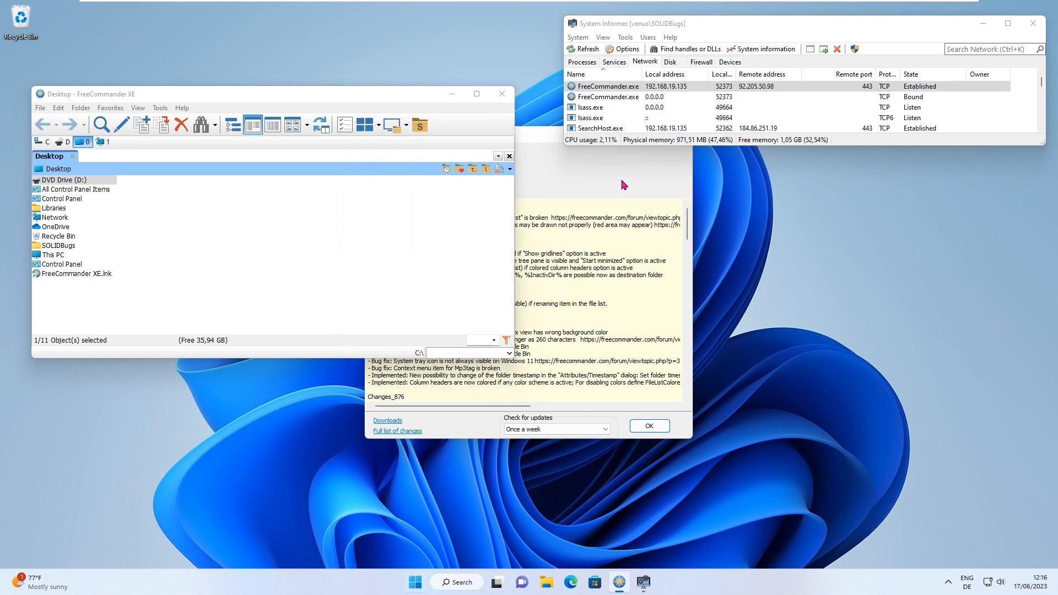
key("super")
type("cmd")
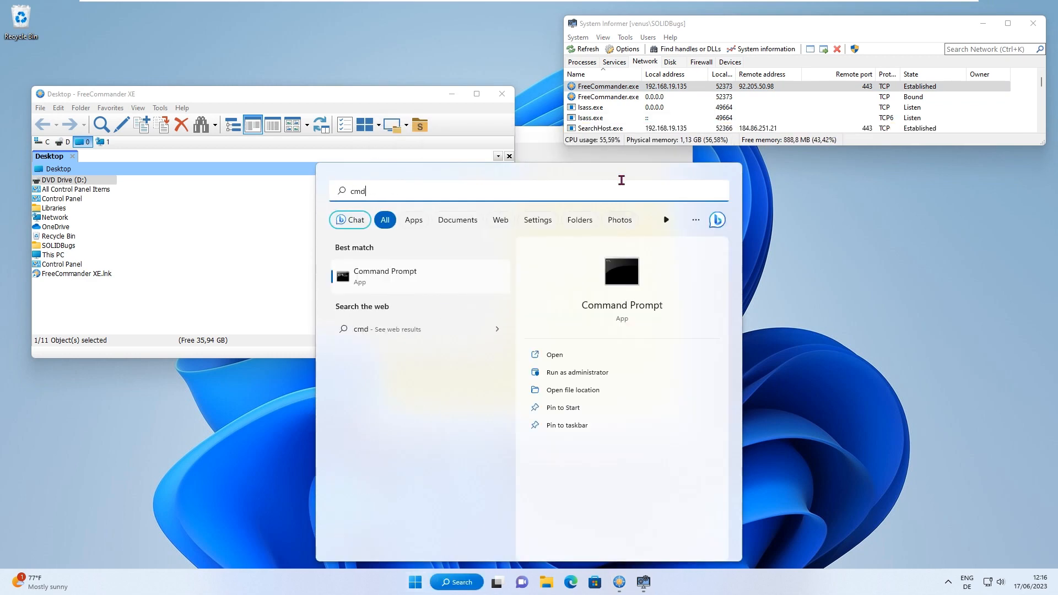
key("Return")
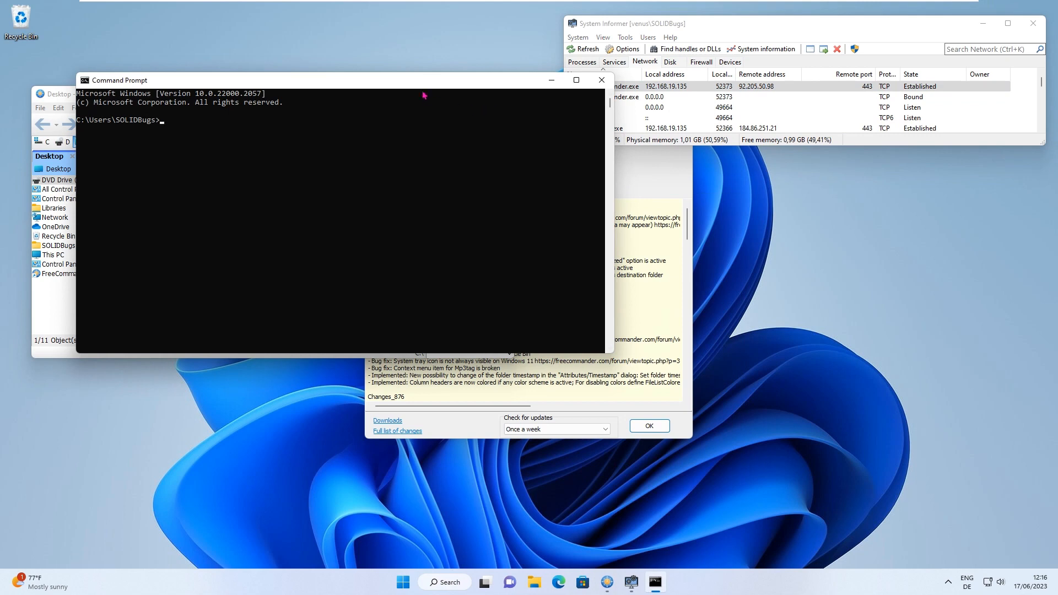
left_click_drag(423, 95, 841, 166)
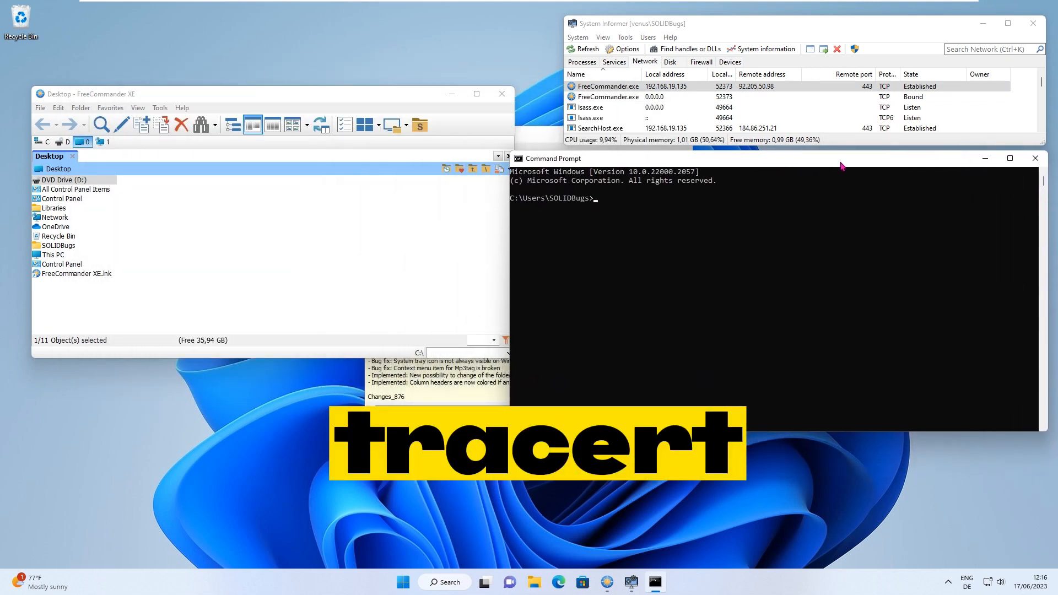
Trace the route to FreeCommander's remote address with tracert 92.205.50.98.
left_click(675, 225)
type("tracert")
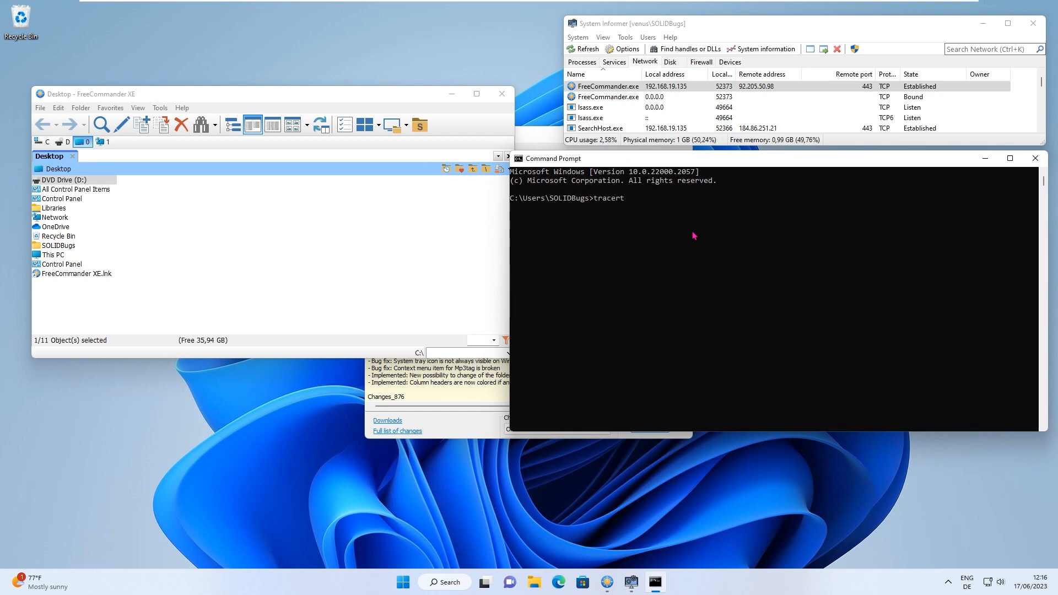
type(" 92.205.50.98")
key("Return")
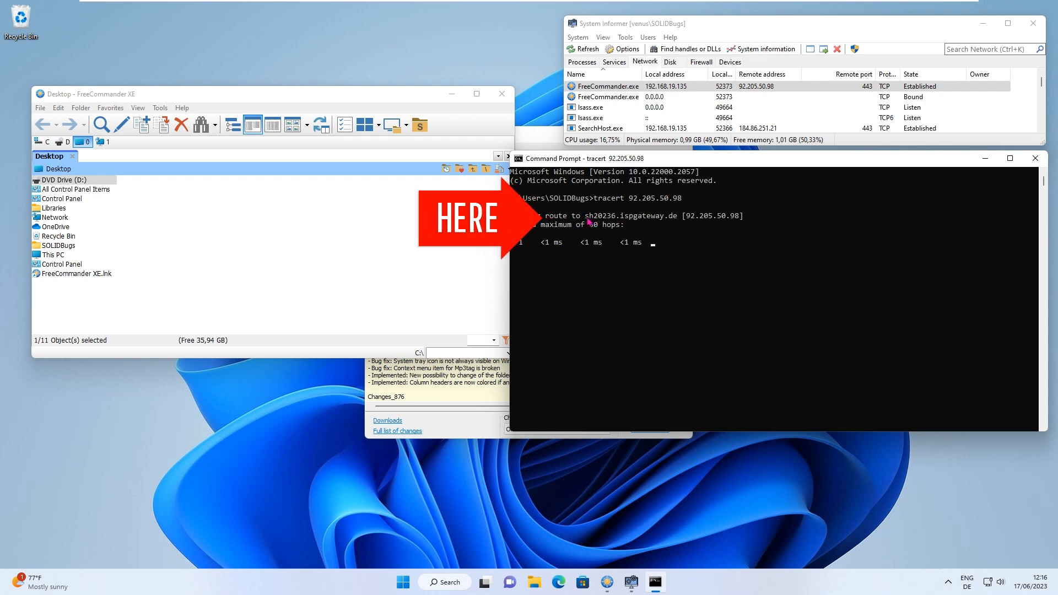
Copy the host name from the trace output and open sh20236.ispgateway.de in Microsoft Edge.
left_click_drag(585, 217, 673, 218)
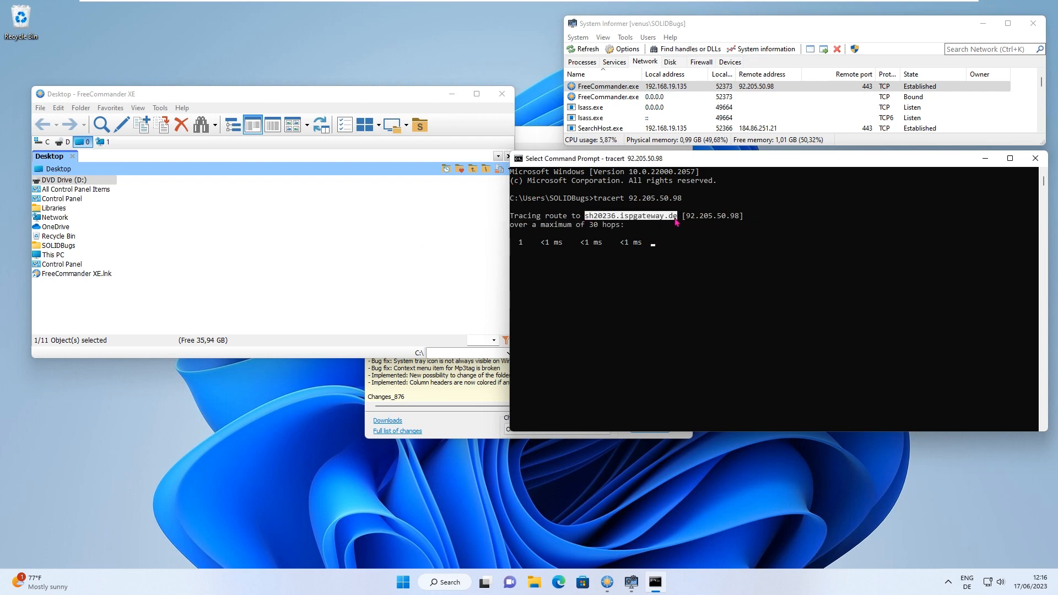
right_click(644, 222)
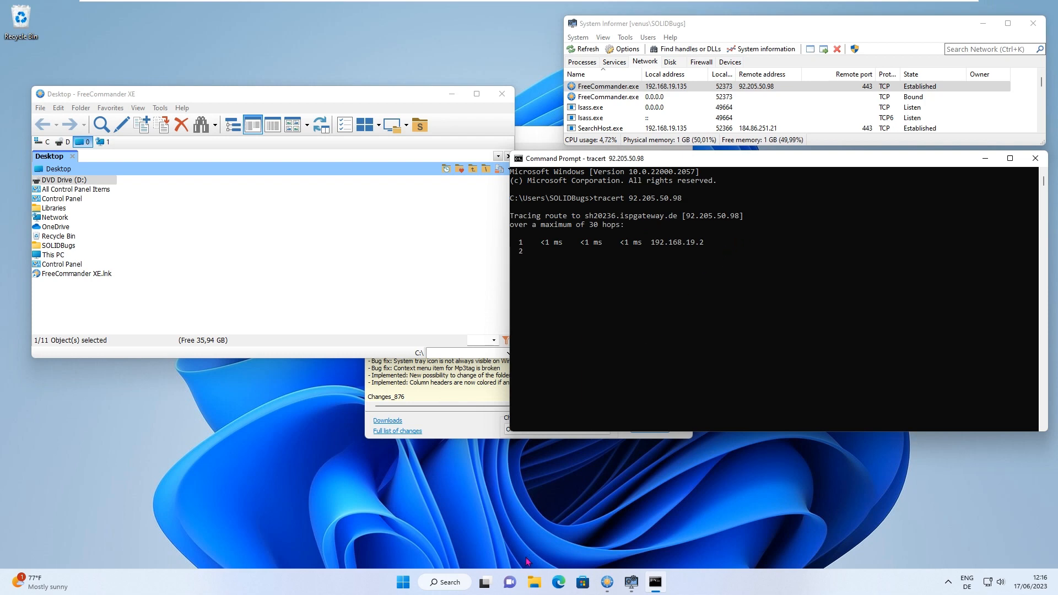
left_click(558, 582)
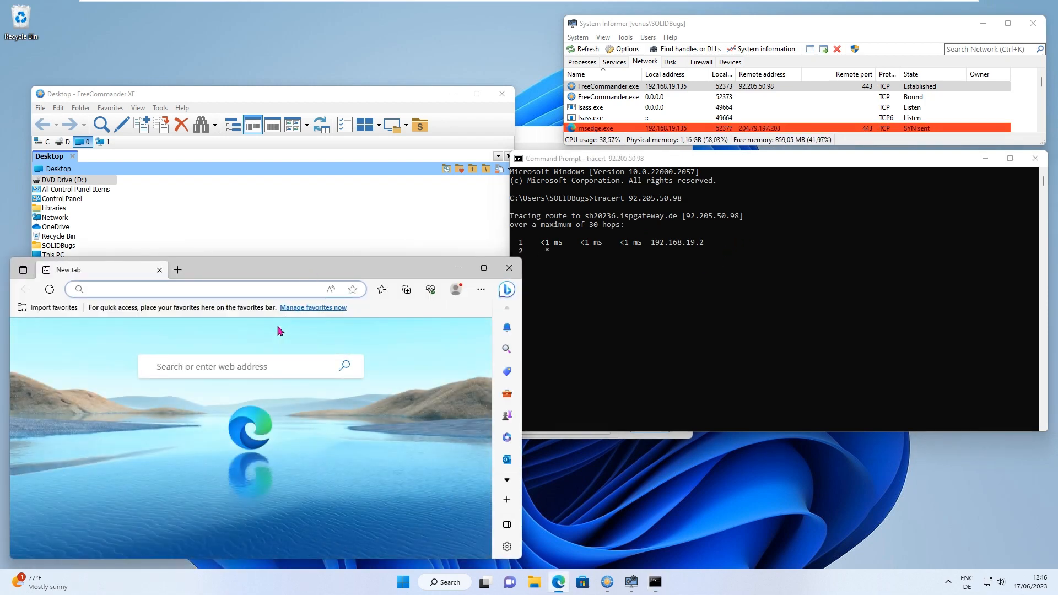
type("sh20236.ispgateway.de")
key("Return")
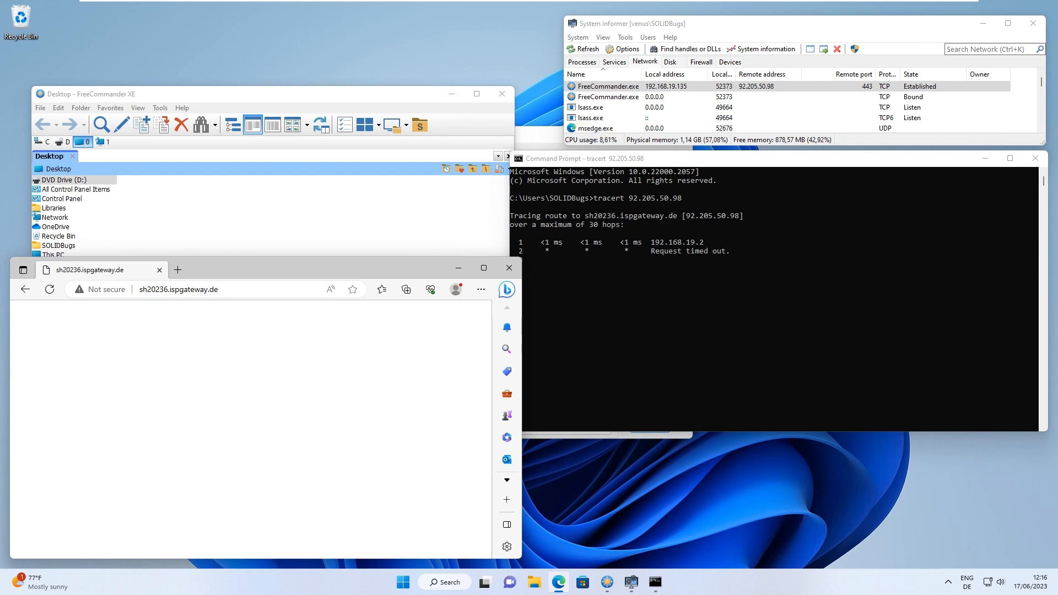
Start Notepad with administrator rights and allow it to make changes to the device.
left_click(403, 583)
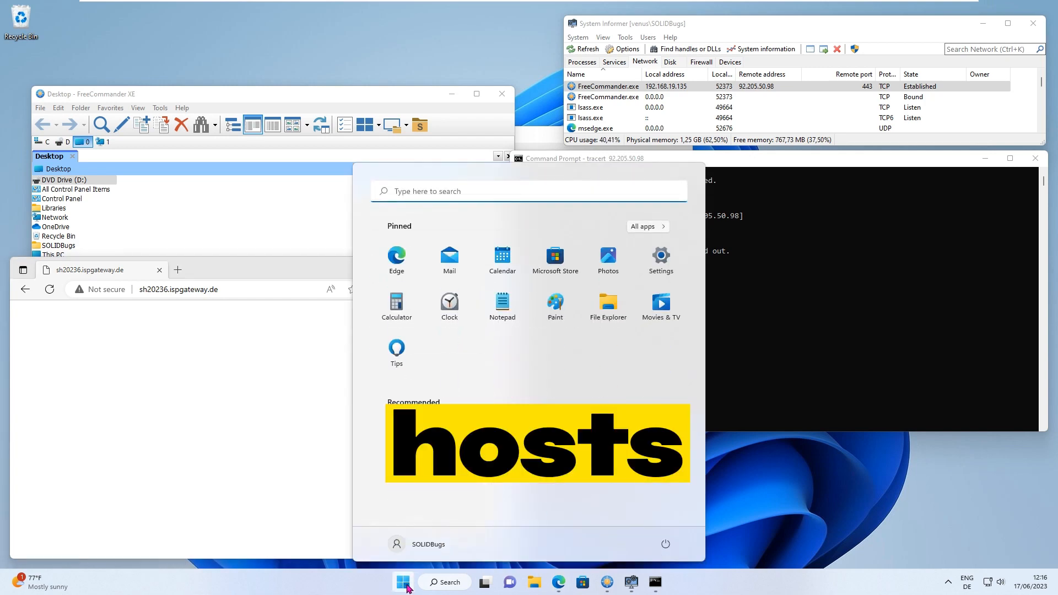
type("note")
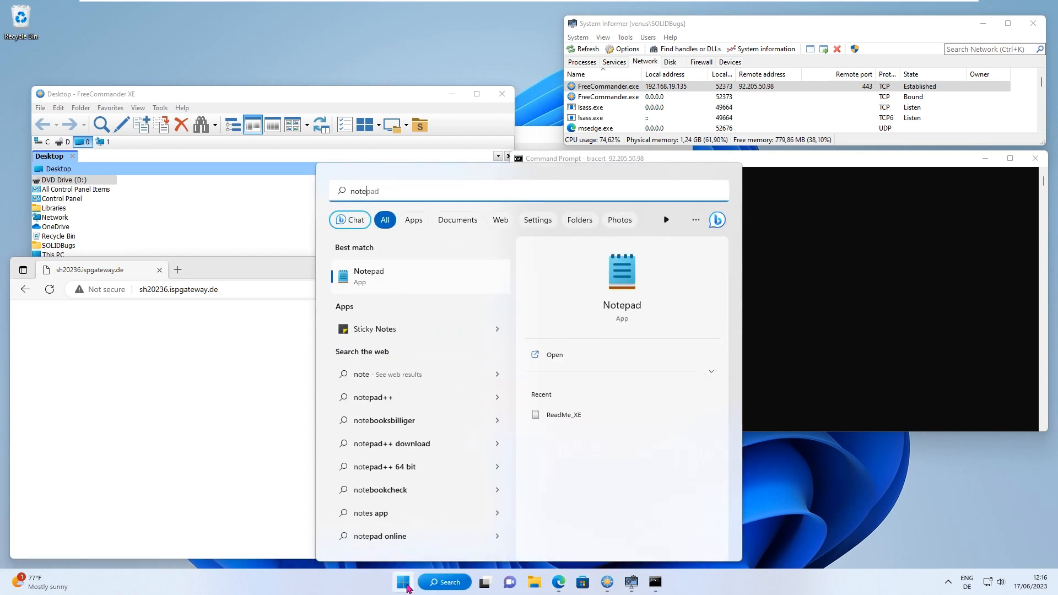
type("pad")
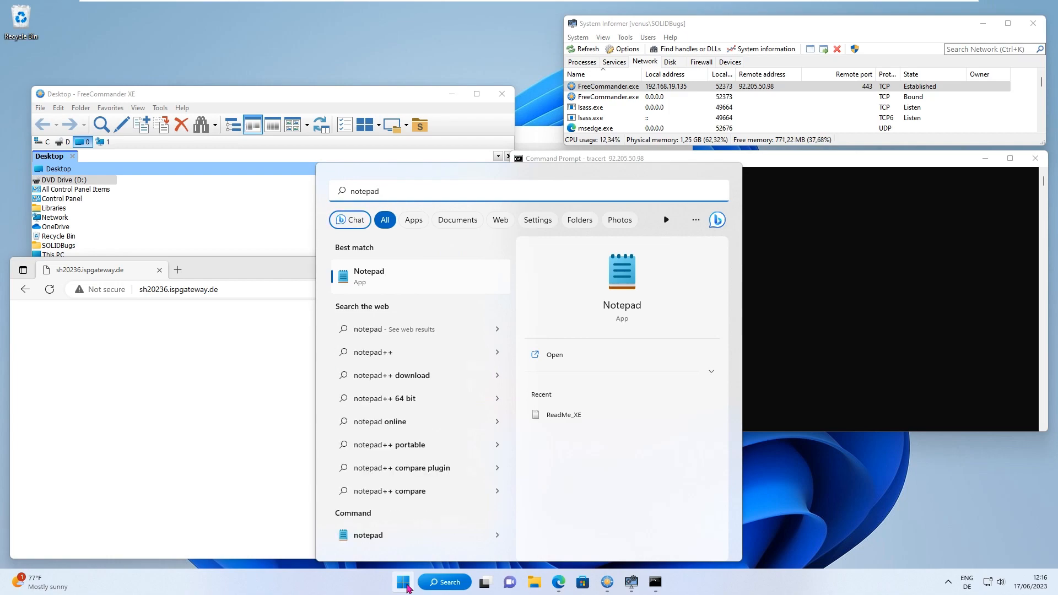
key("ctrl+shift+Return")
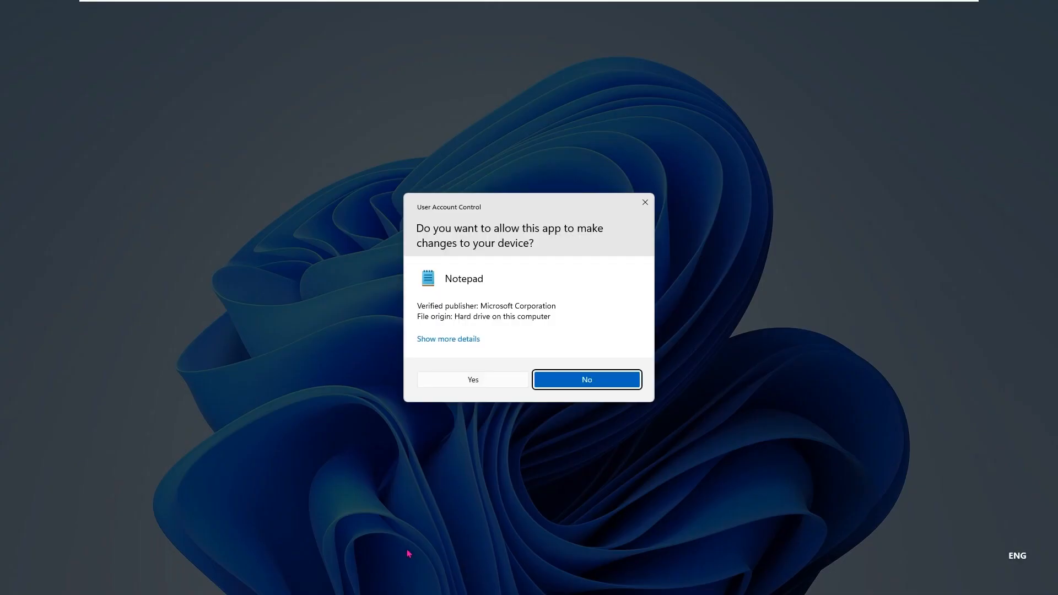
left_click(472, 382)
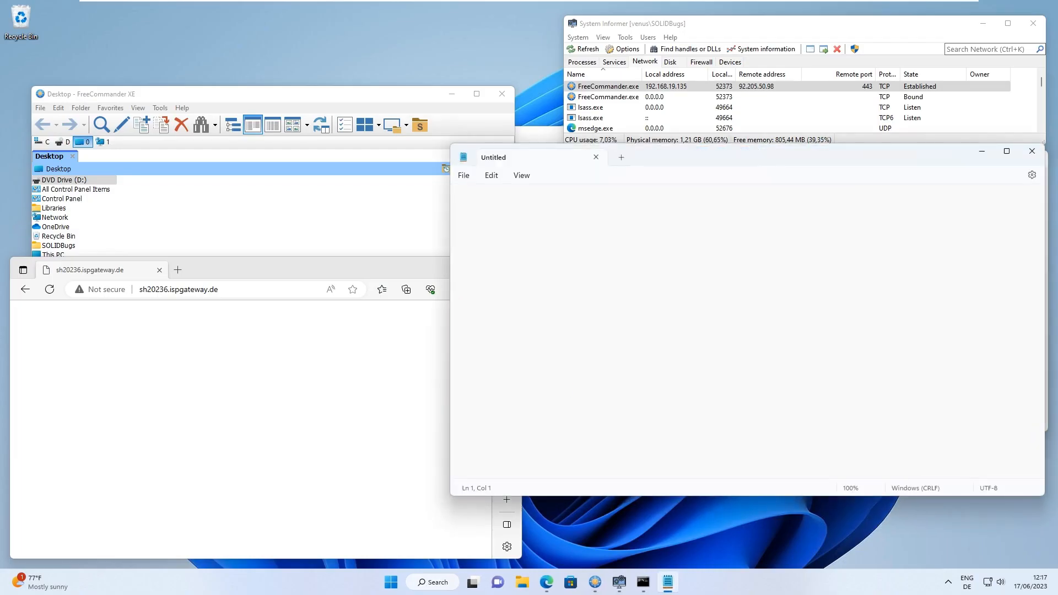
Write out the path %SystemRoot%\System32\drivers\etc\hosts in the blank note, copy it, and use it to open the hosts file in Notepad.
type("%SystemRoot%\\System32\\drivers\\etc\\hosts")
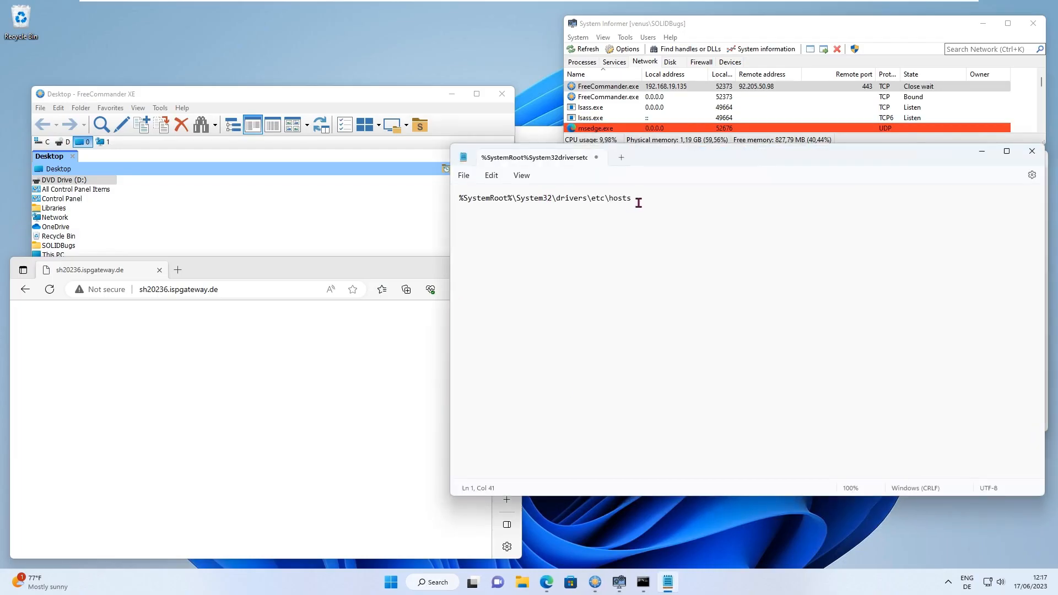
left_click_drag(632, 198, 460, 199)
right_click(485, 203)
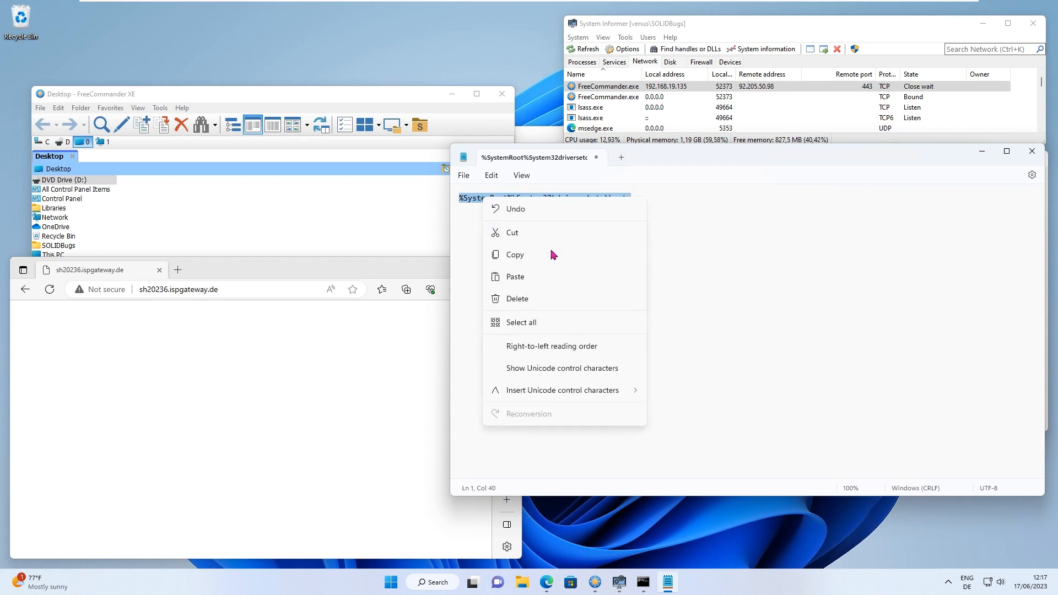
left_click(550, 252)
left_click(464, 175)
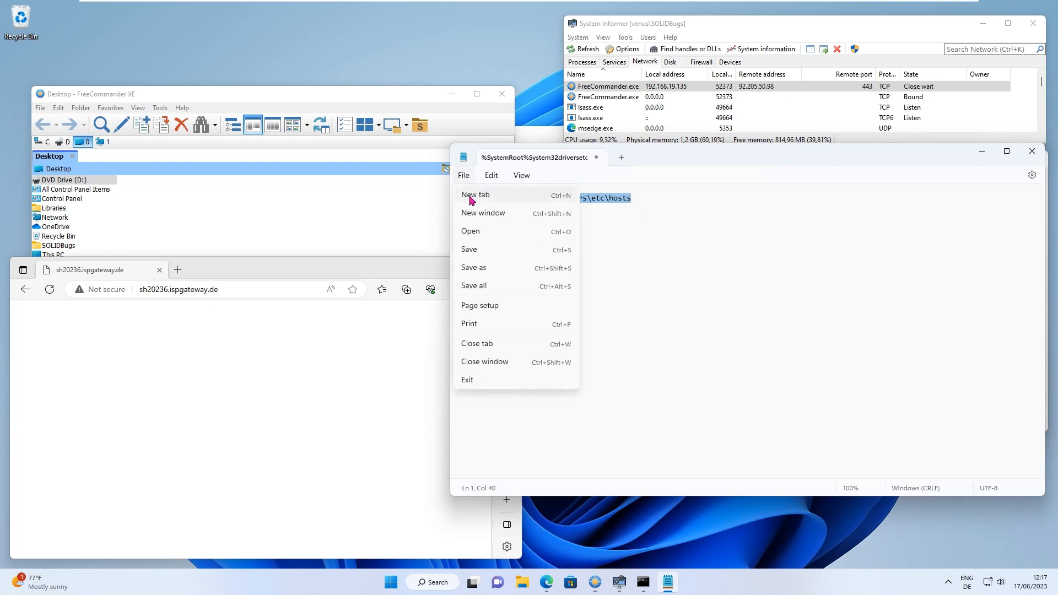
left_click(491, 238)
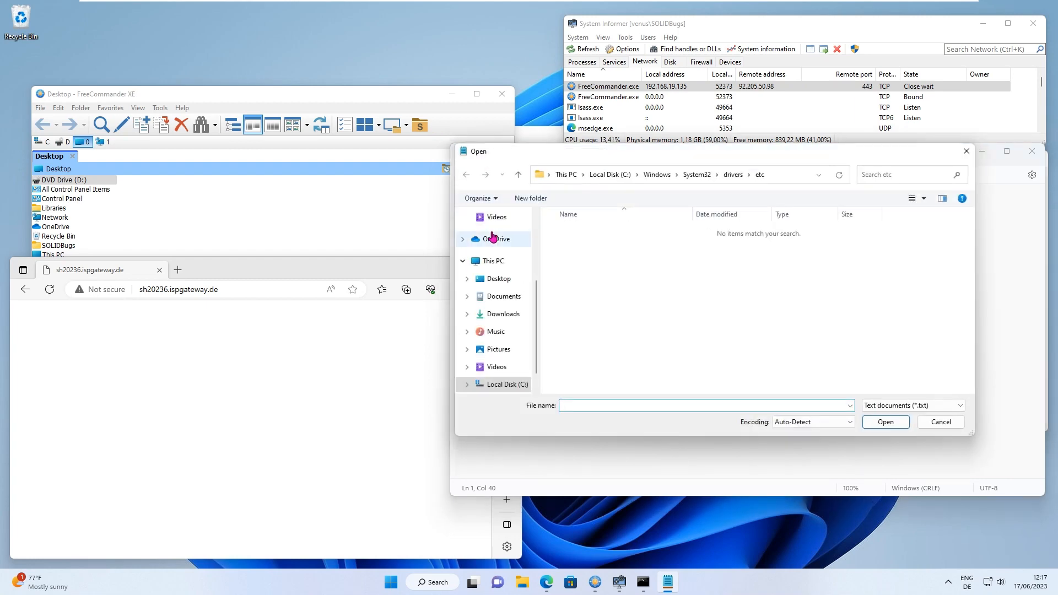
key("ctrl+v")
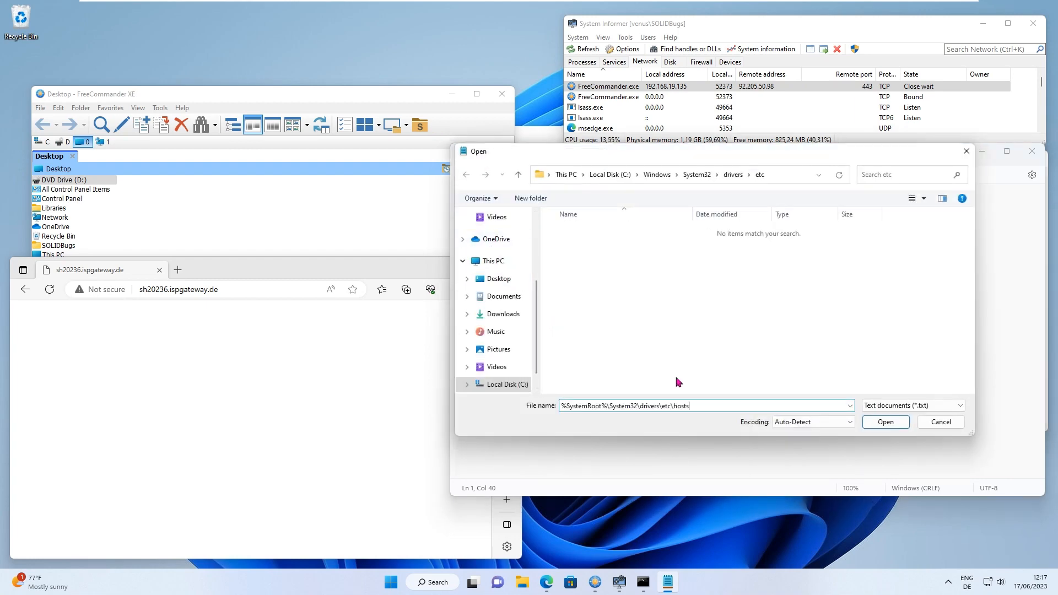
left_click(884, 422)
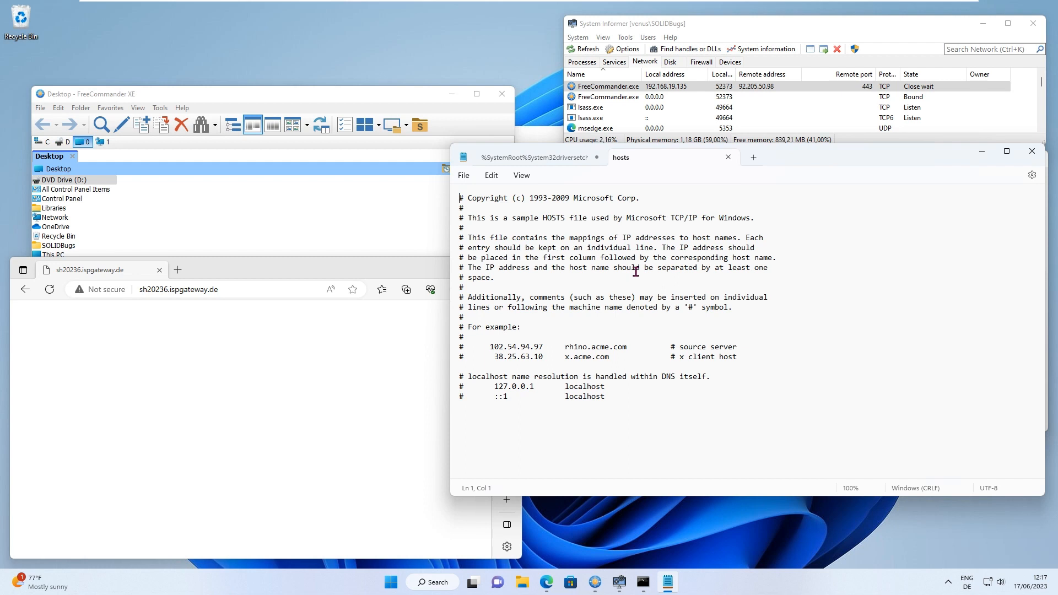
left_click(626, 419)
key("Return")
key("Return")
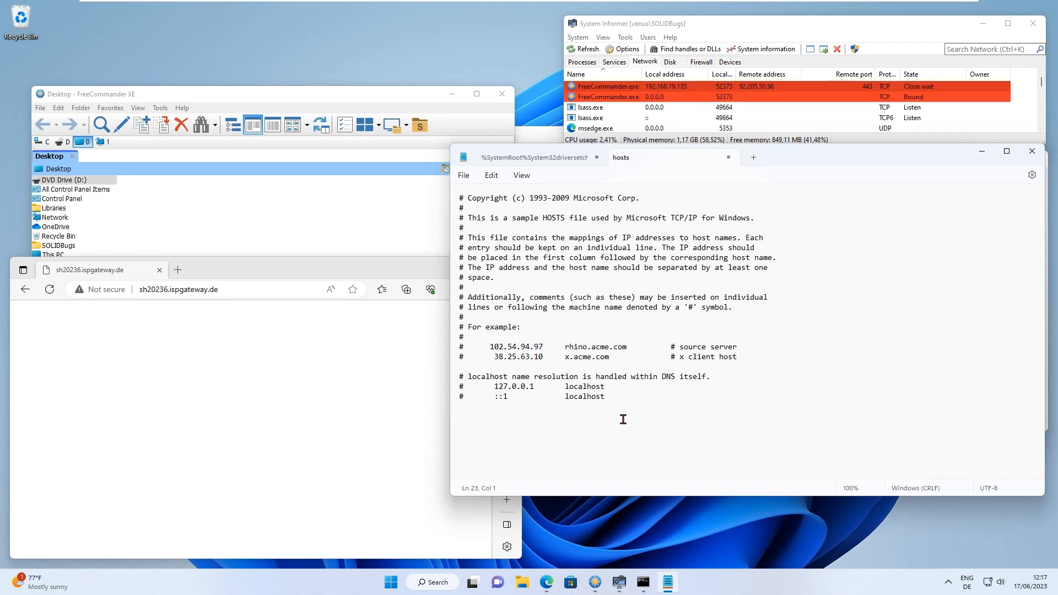
type("0.0.")
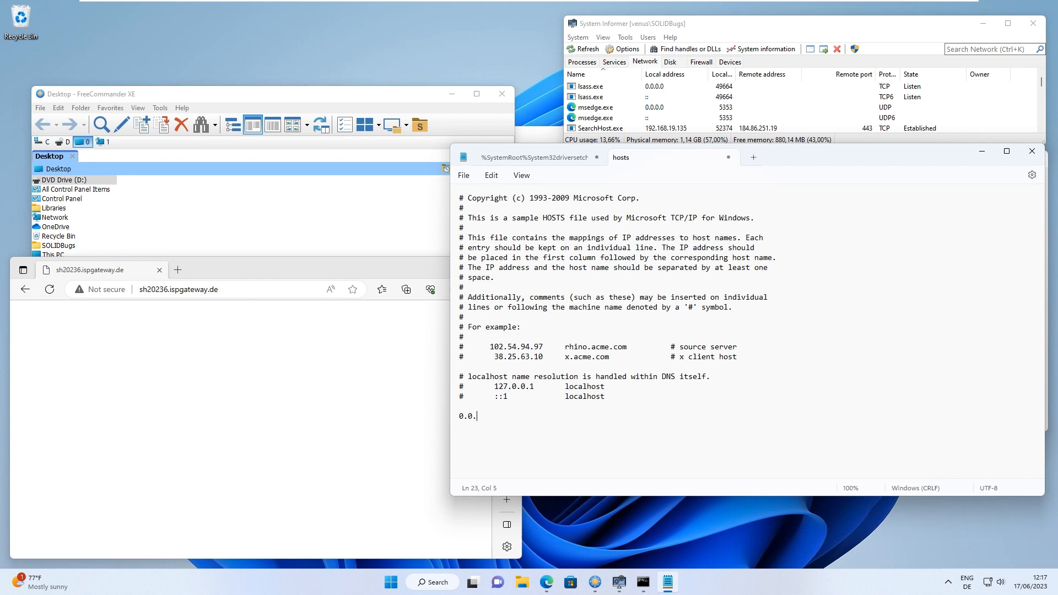
type("0.0")
left_click(239, 291)
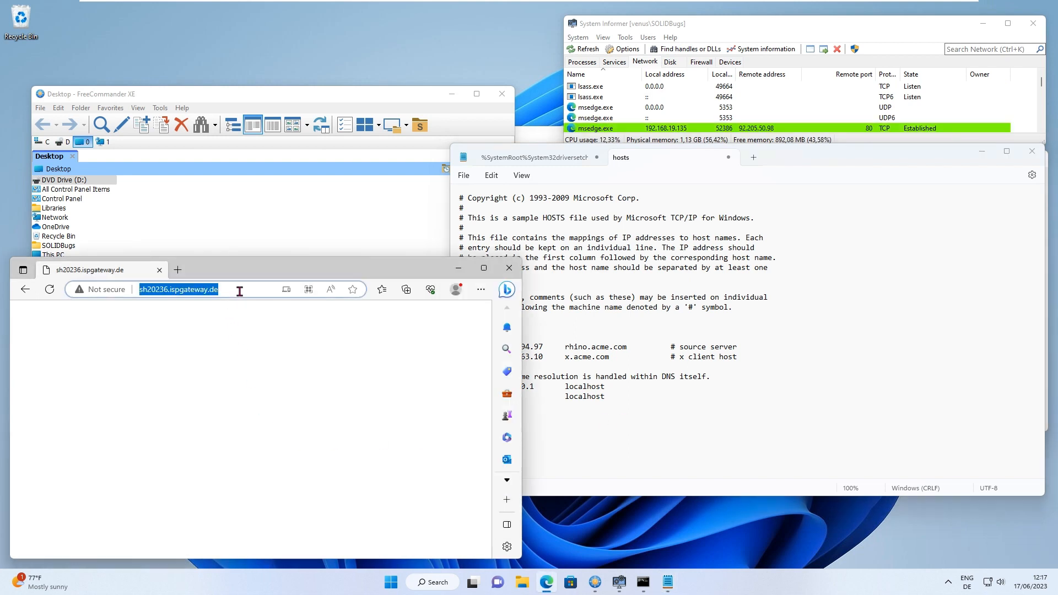
key("ctrl+c")
left_click(585, 429)
key("ctrl+v")
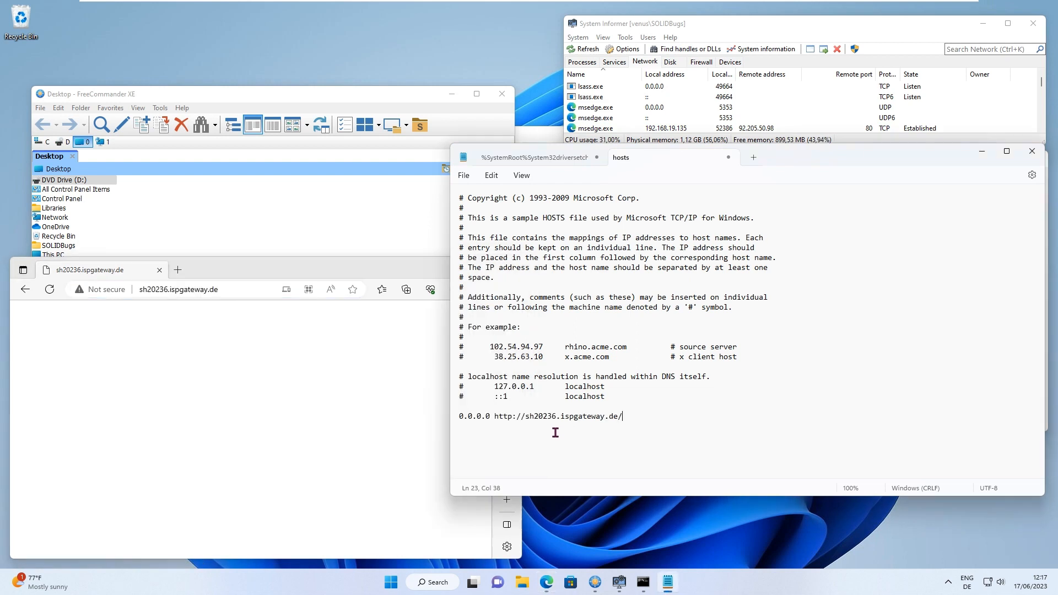
left_click(464, 176)
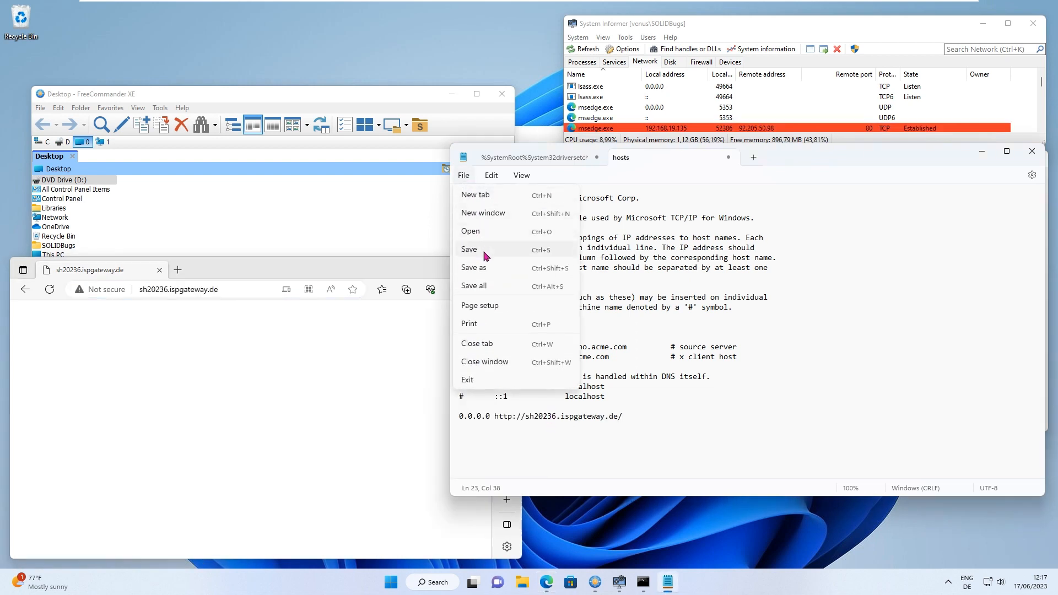
left_click(483, 248)
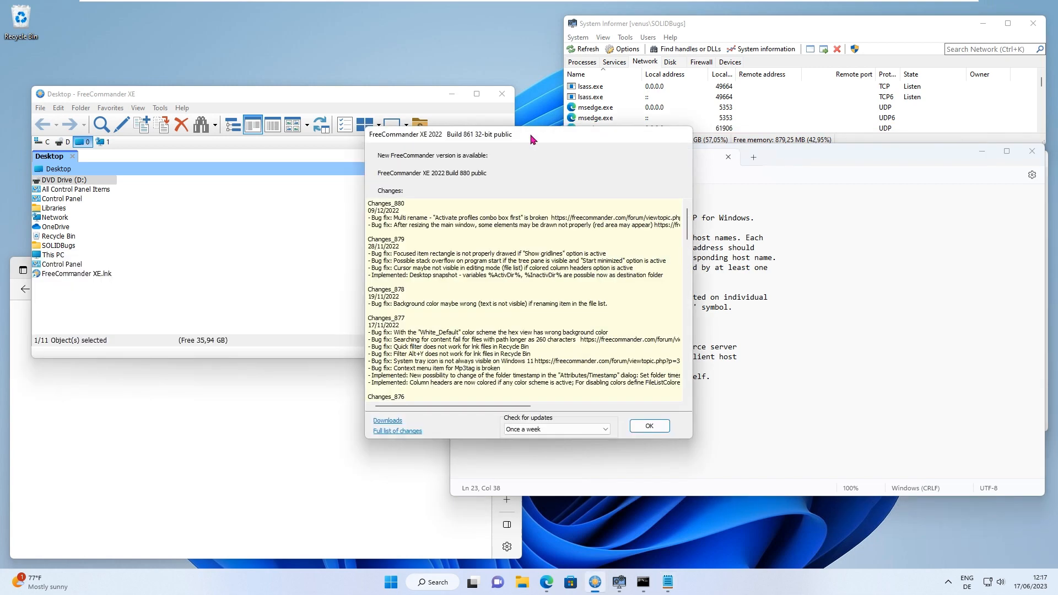
Close the FreeCommander update notice, check for updates again, and inspect FreeCommander's connection in System Informer.
left_click(646, 425)
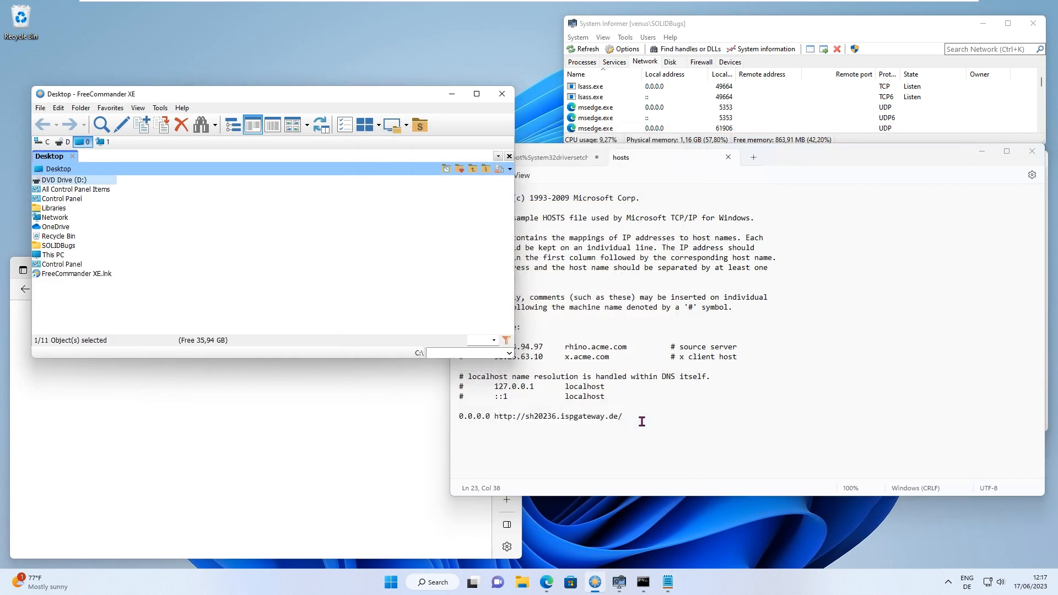
left_click(181, 109)
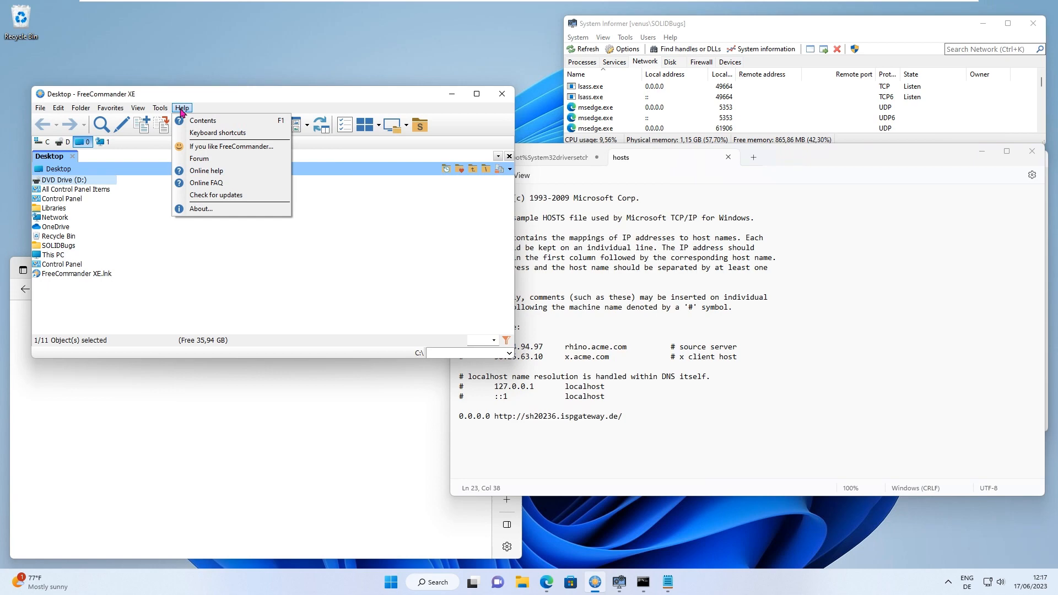
left_click(237, 196)
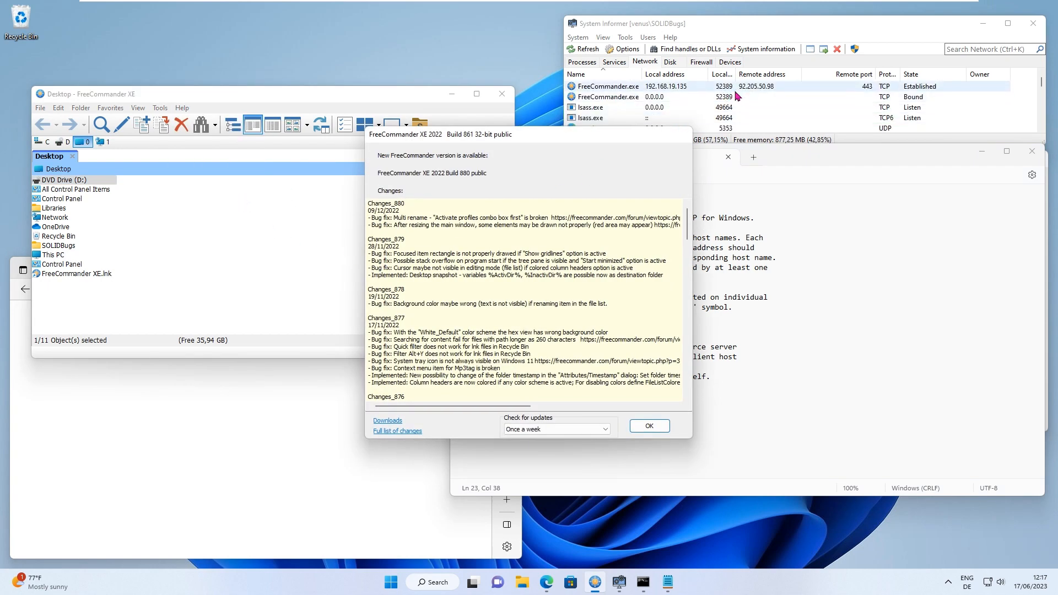
left_click(740, 89)
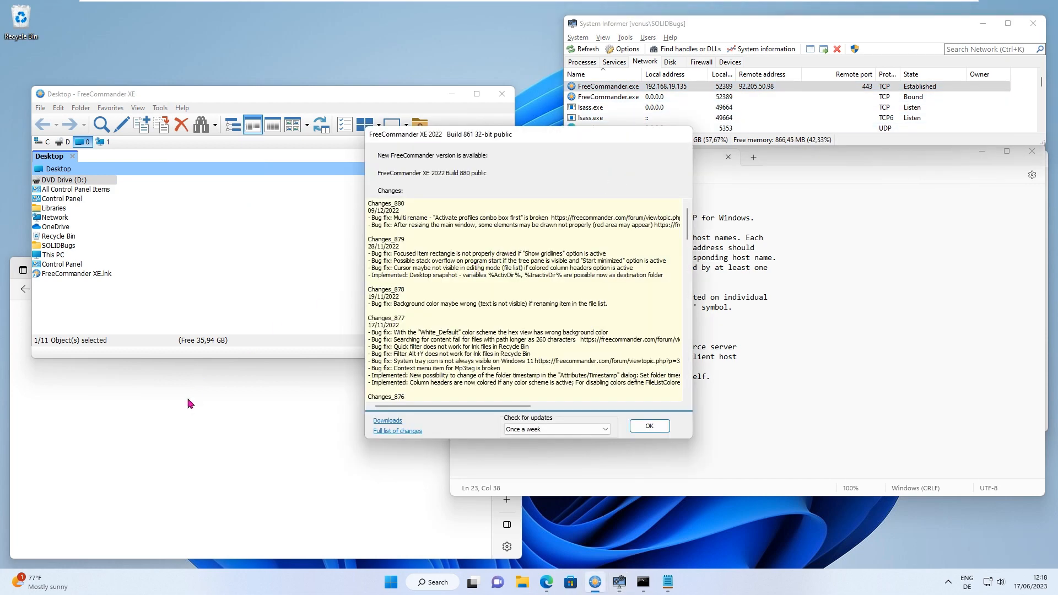
left_click(185, 420)
left_click(227, 292)
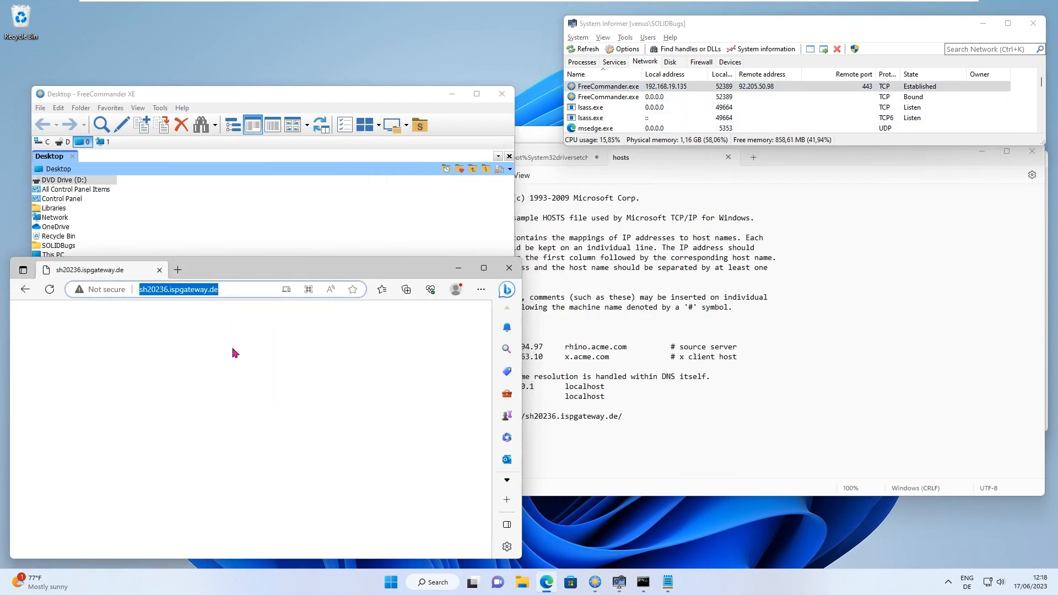
left_click(233, 354)
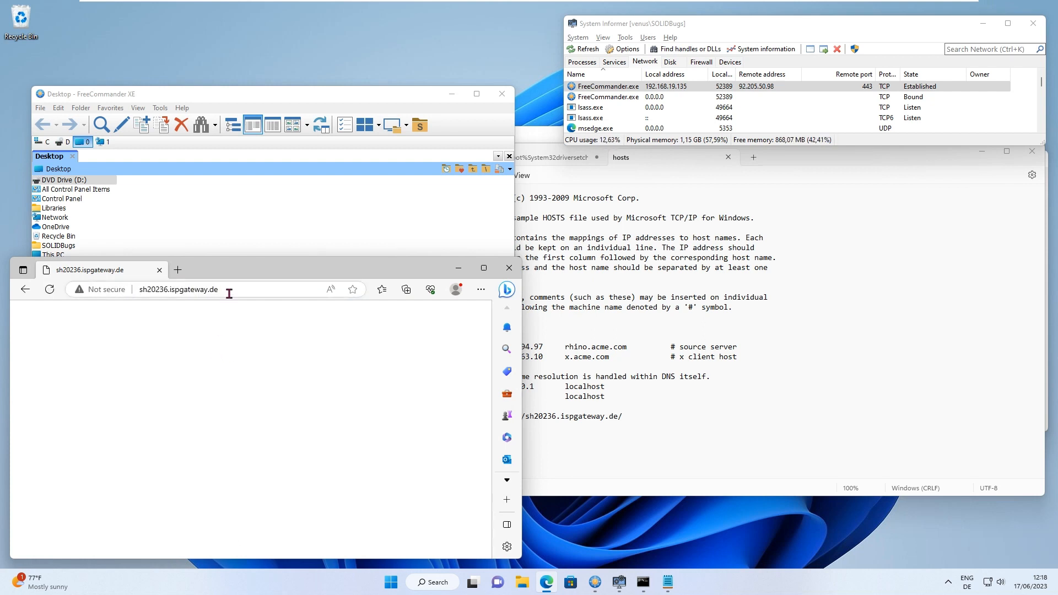
left_click(614, 422)
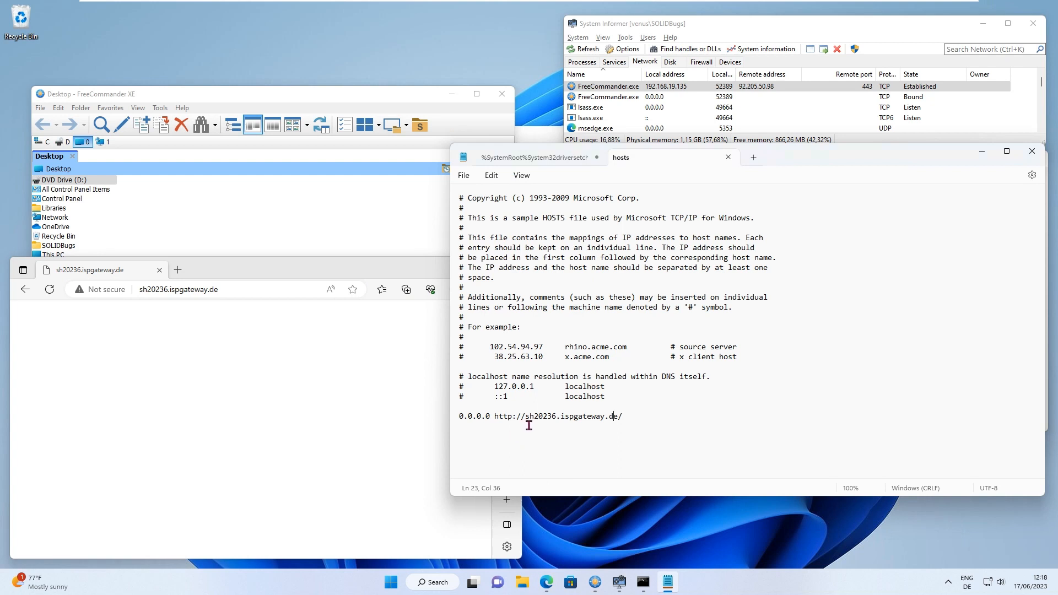
left_click_drag(525, 416, 504, 418)
key("BackSpace")
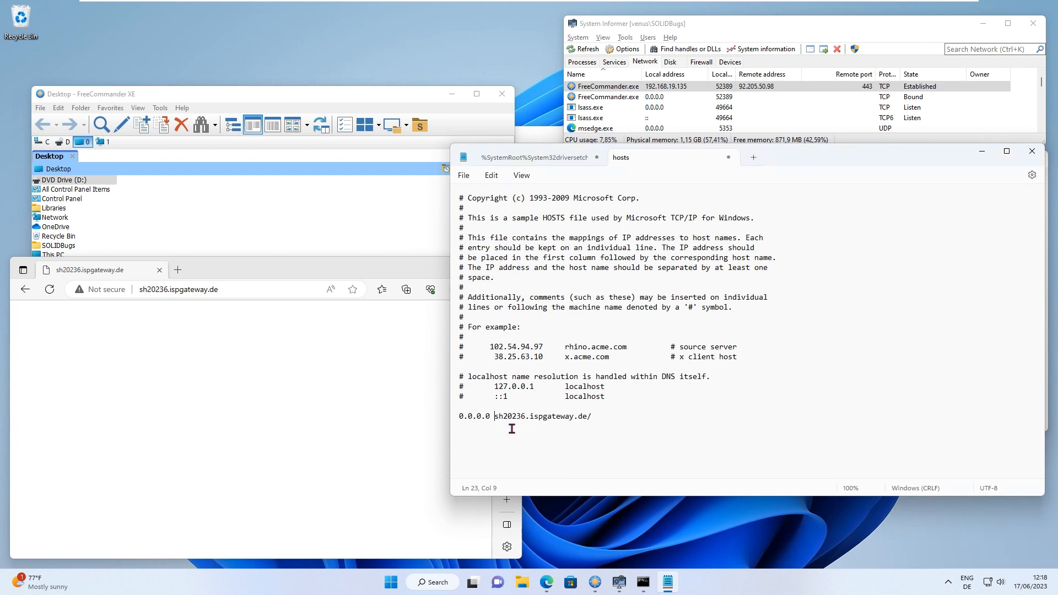
Load sh20236.ispgateway.de again in Microsoft Edge to test the hosts entry.
left_click(364, 428)
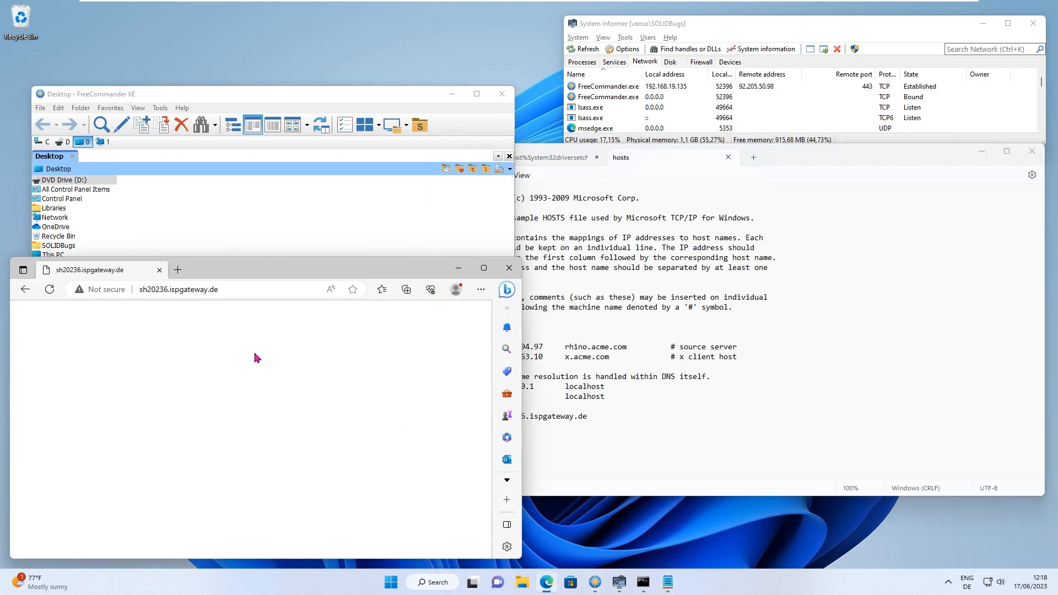
left_click(241, 291)
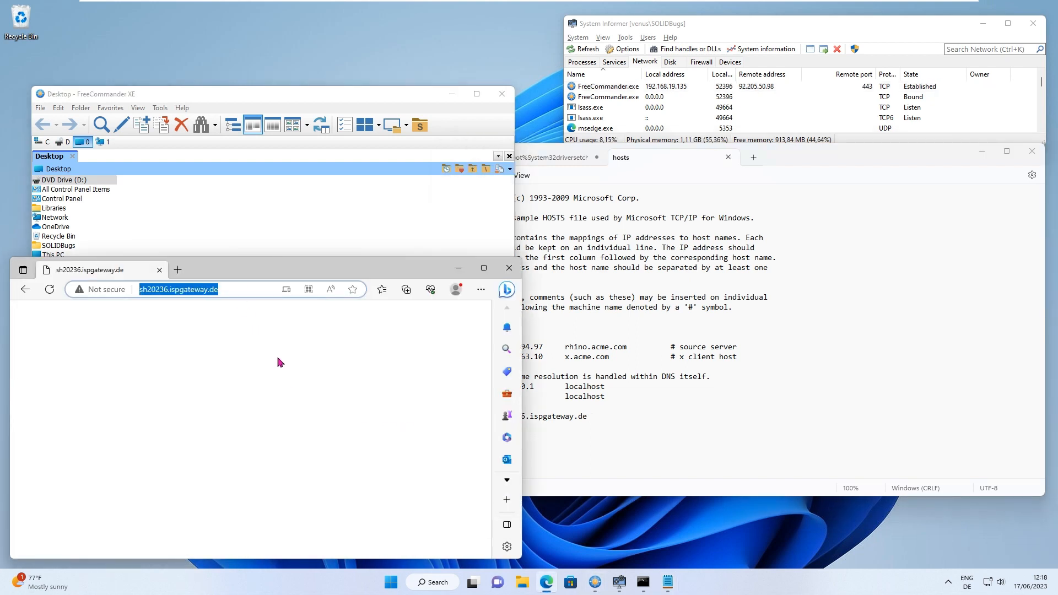
key("Return")
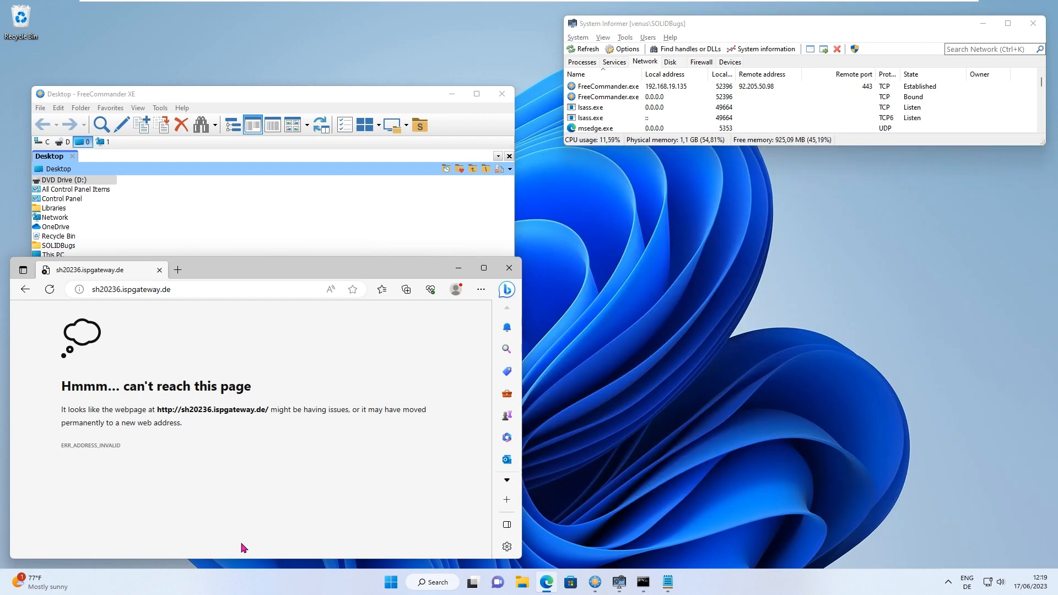
Search Windows for wf.msc and open Windows Defender Firewall with Advanced Security.
left_click(380, 586)
type("wf")
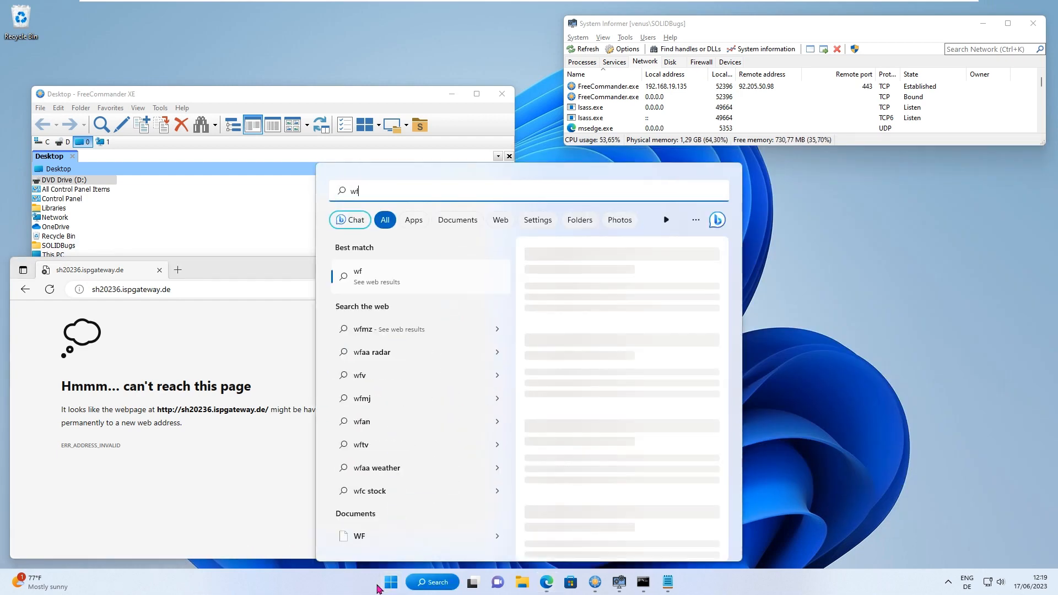
type(".msc")
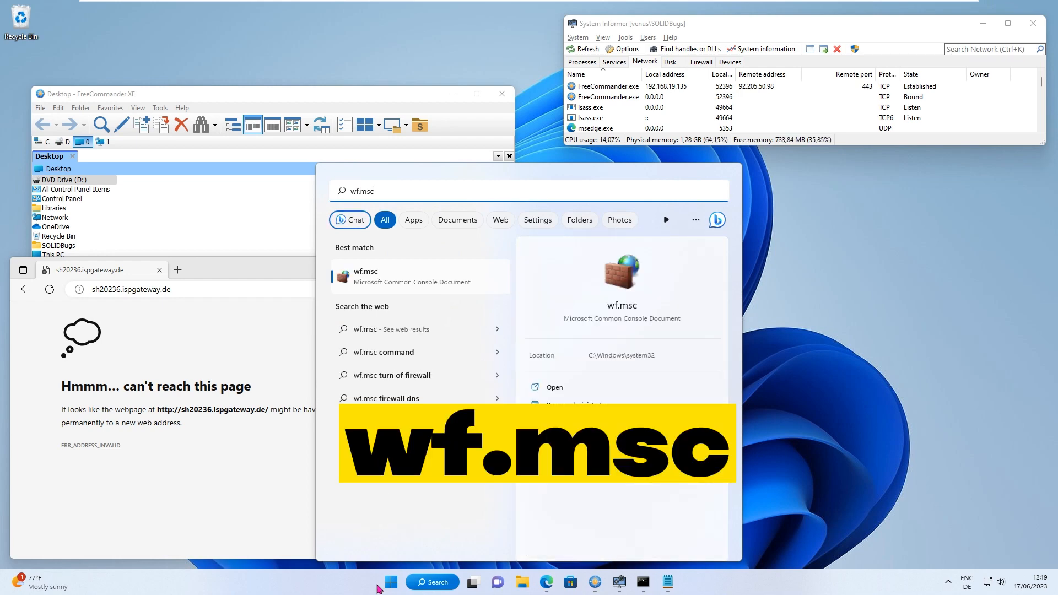
key("Return")
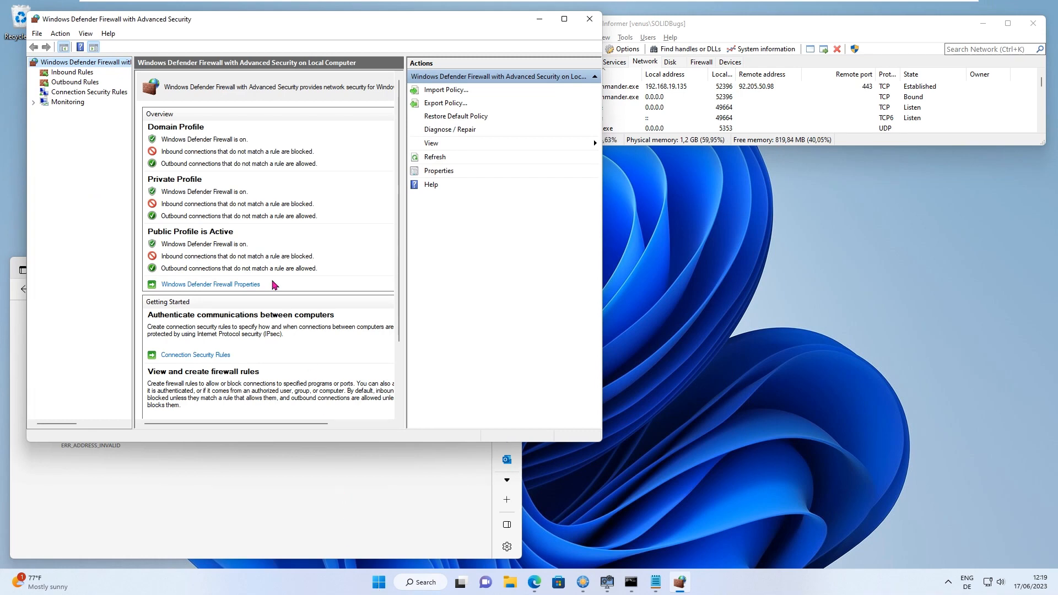
Start a new outbound firewall rule of the Program type and continue to its program path settings.
left_click(82, 84)
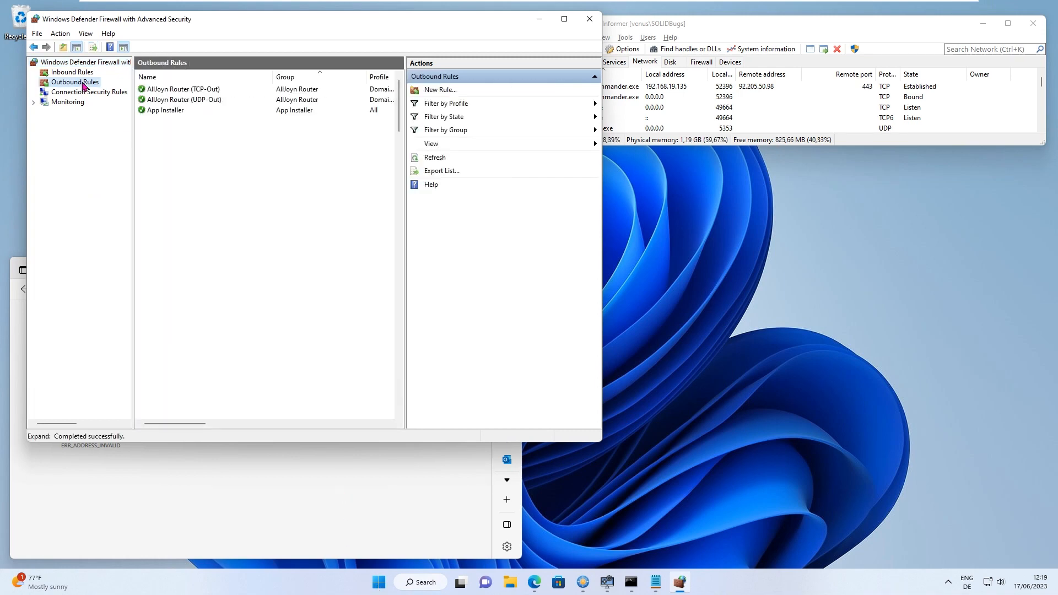
left_click(440, 91)
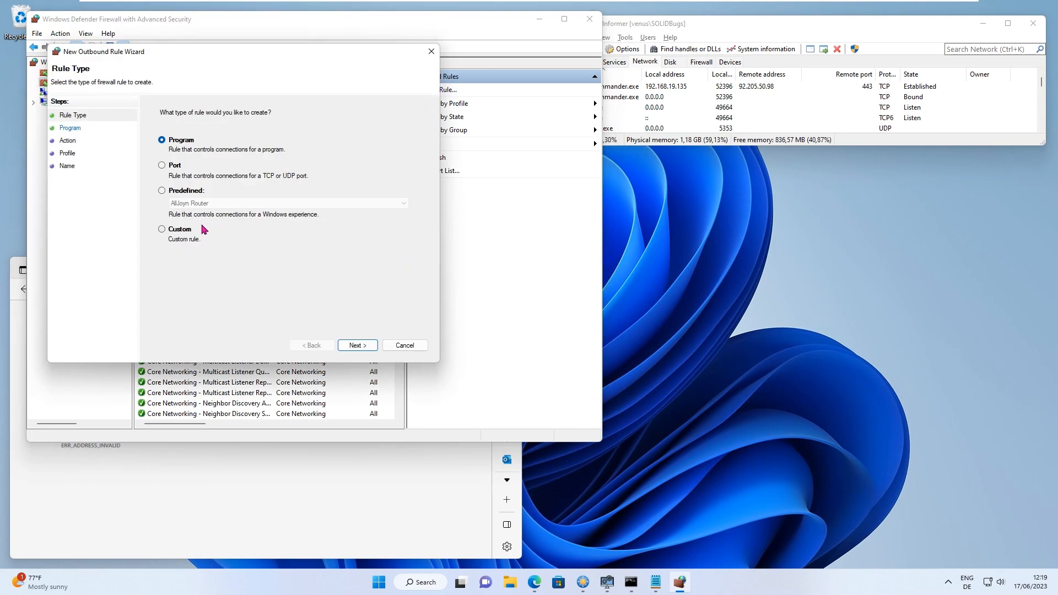
left_click(359, 349)
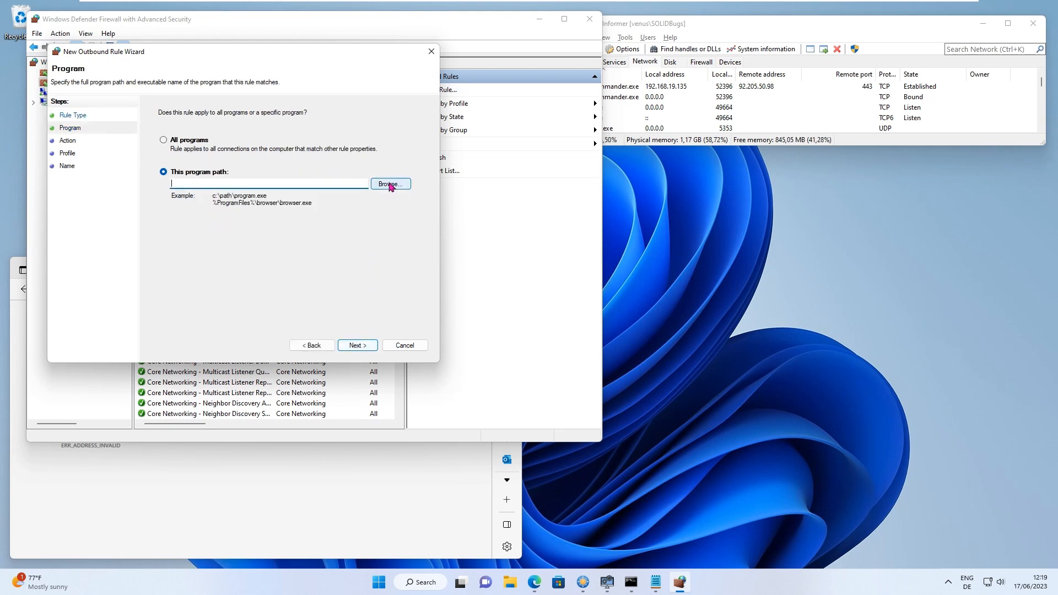
Switch to System Informer, open the properties of the FreeCommander.exe process, and return to the network connection list.
left_click(770, 27)
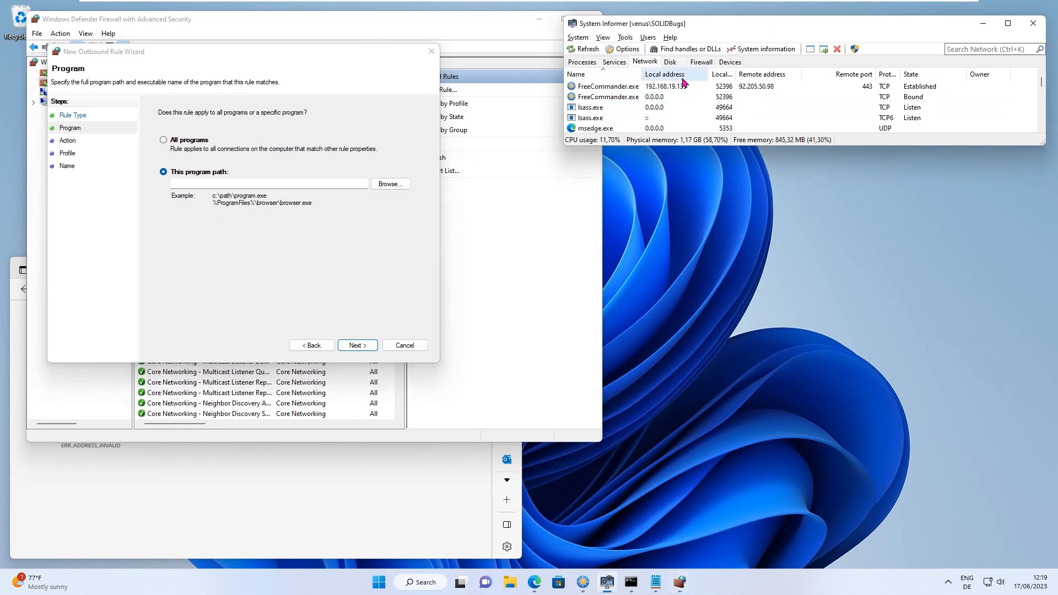
double_click(613, 87)
double_click(614, 119)
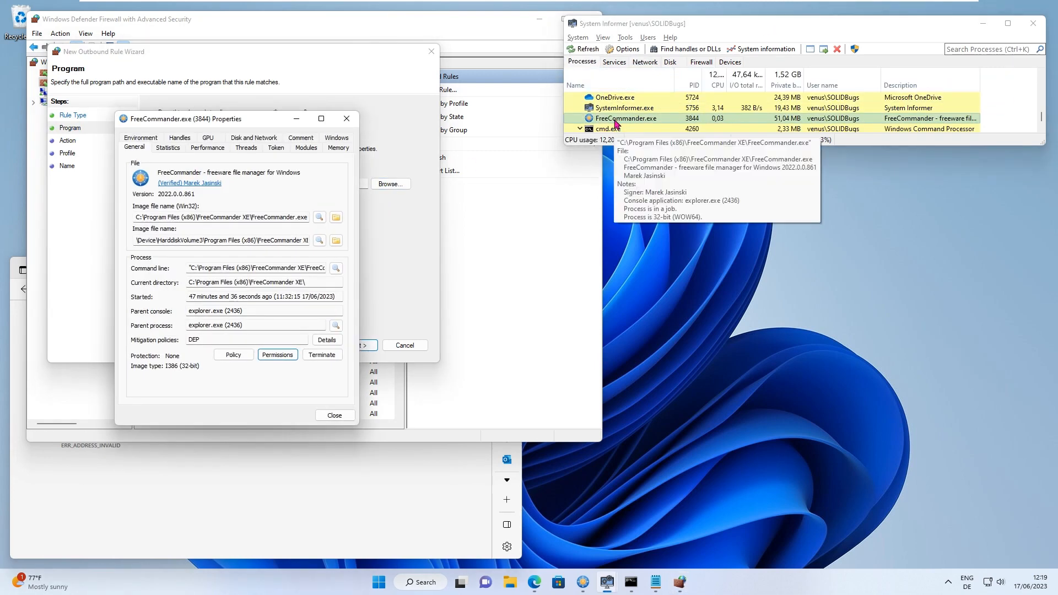
left_click(645, 62)
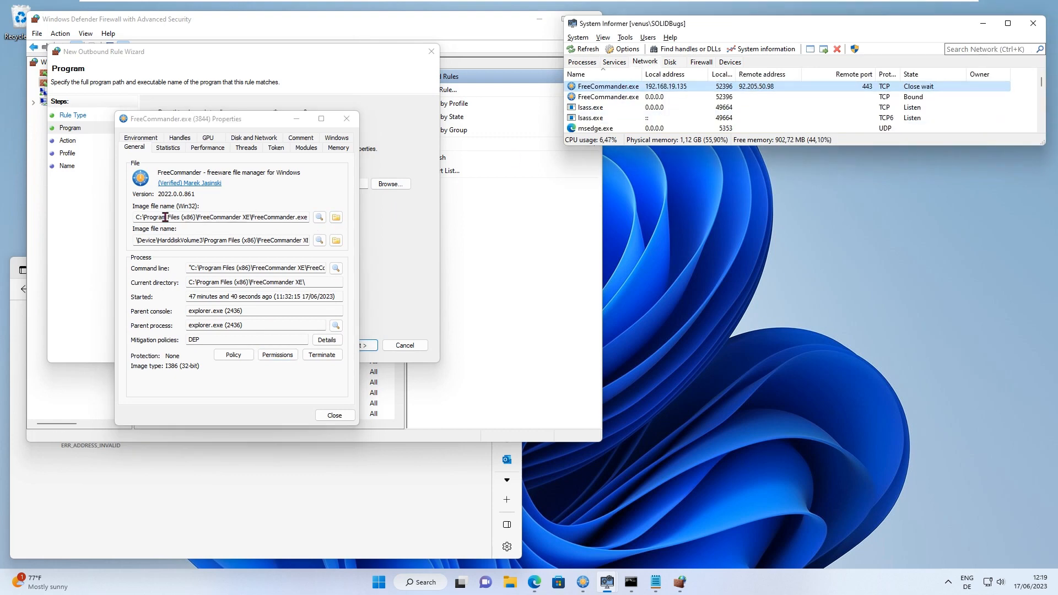
Copy FreeCommander's Win32 image path, C:\Program Files (x86)\FreeCommander XE\FreeCommander.exe, into the rule's program path and continue to the rule's action.
left_click_drag(135, 216, 326, 216)
key("ctrl+c")
left_click_drag(246, 124, 844, 190)
left_click(302, 183)
key("ctrl+v")
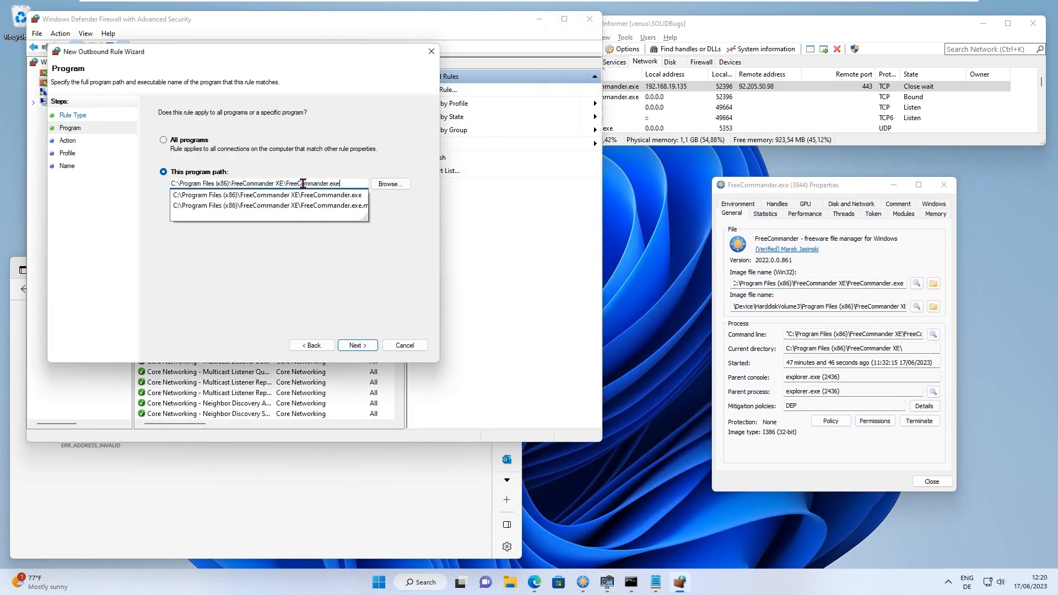
left_click(355, 175)
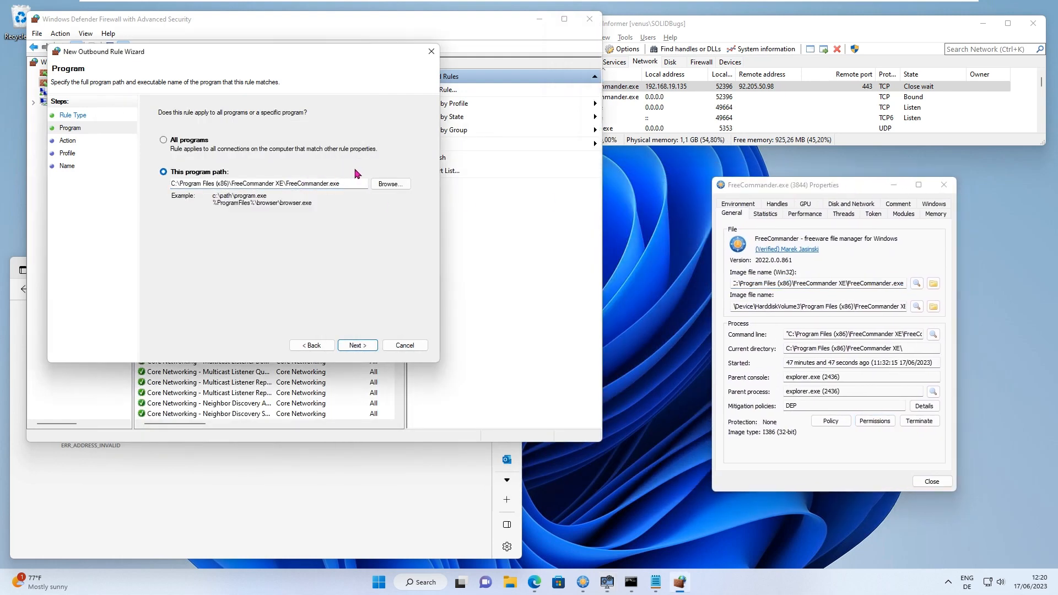
left_click(357, 346)
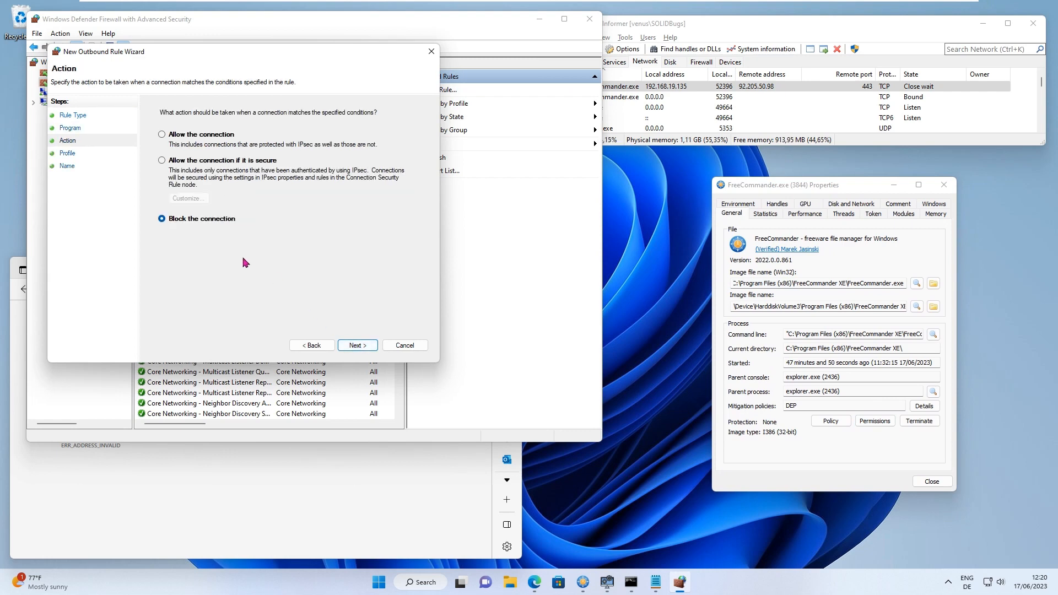
Set the outbound rule to block the connection on the Domain, Private and Public profiles, and create it as FreeCommander Block.
left_click(358, 346)
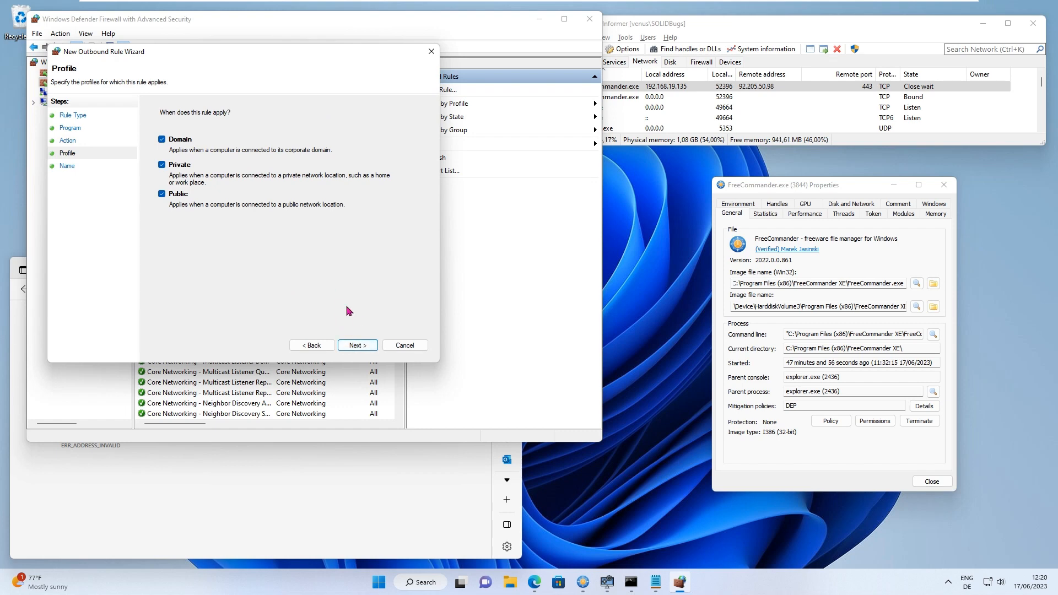
left_click(368, 346)
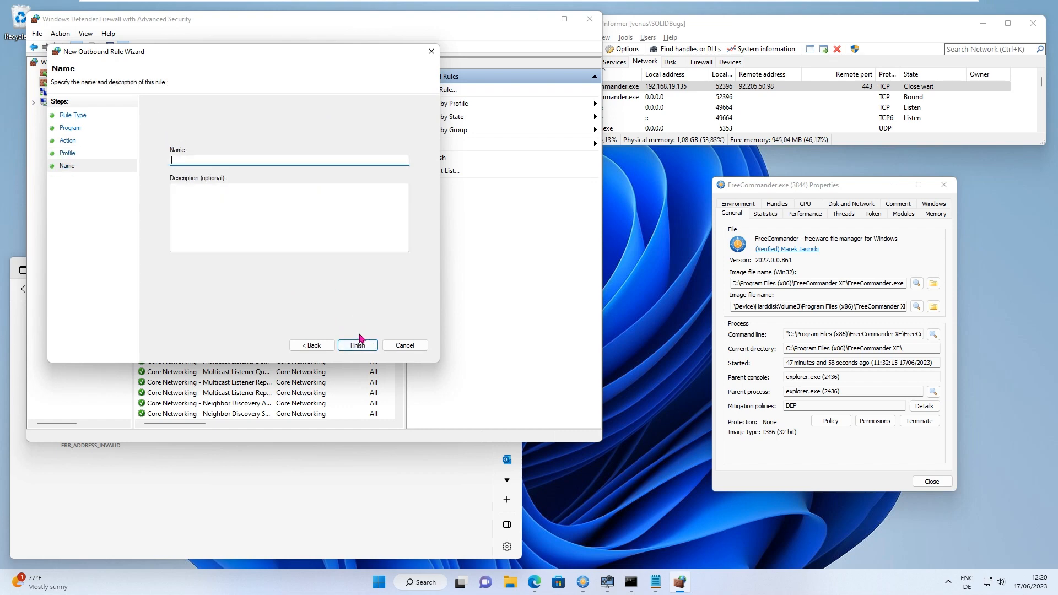
type("Fre")
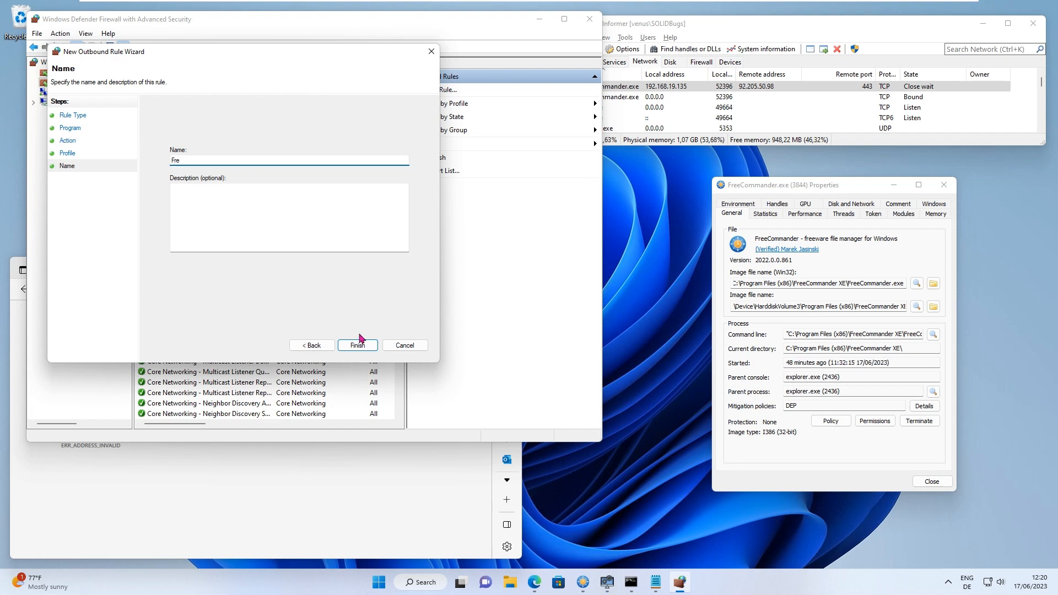
type("eCommander ")
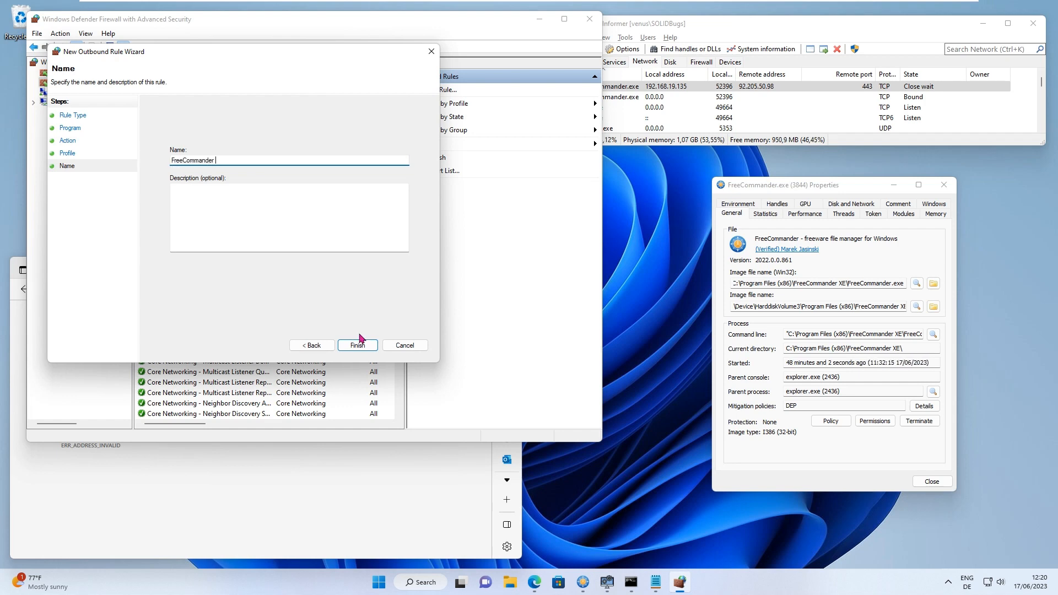
type("Block")
left_click(361, 345)
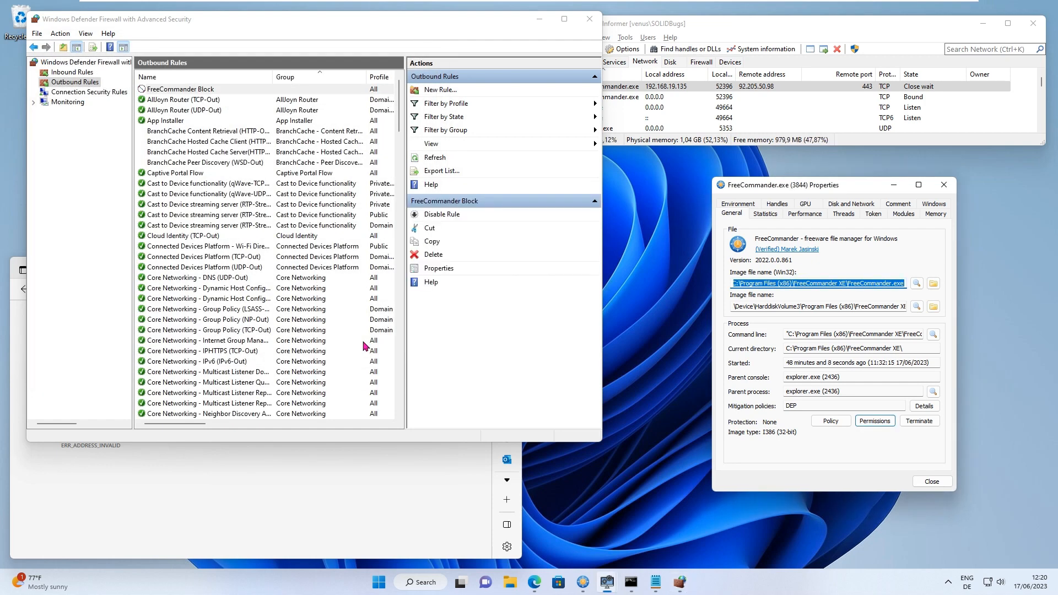
Minimize the firewall window, switch to FreeCommander XE and check for updates several times to test the block rule.
left_click(540, 24)
left_click(540, 22)
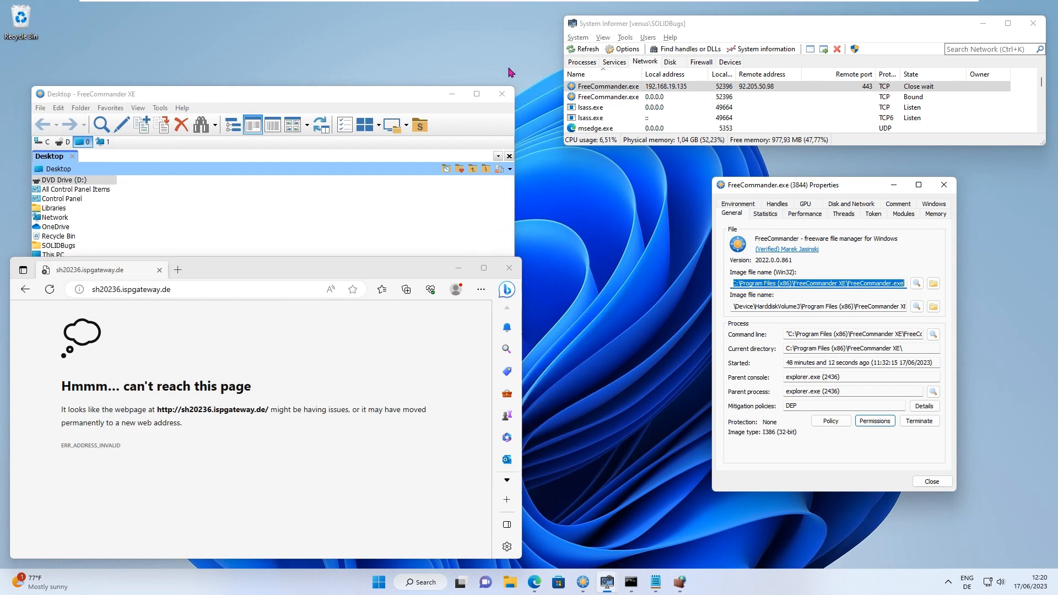
left_click(187, 109)
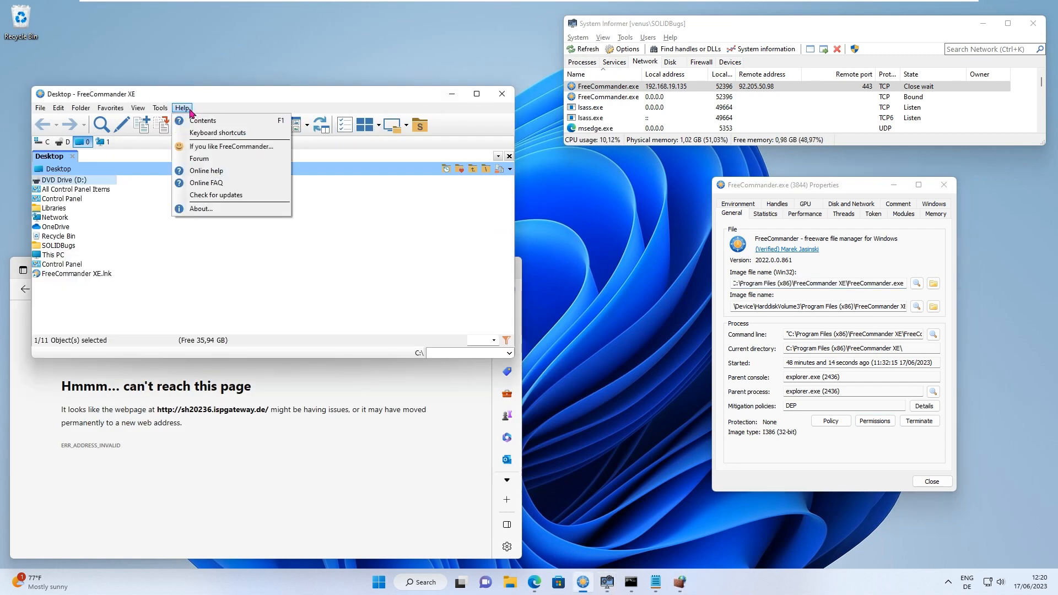
left_click(239, 198)
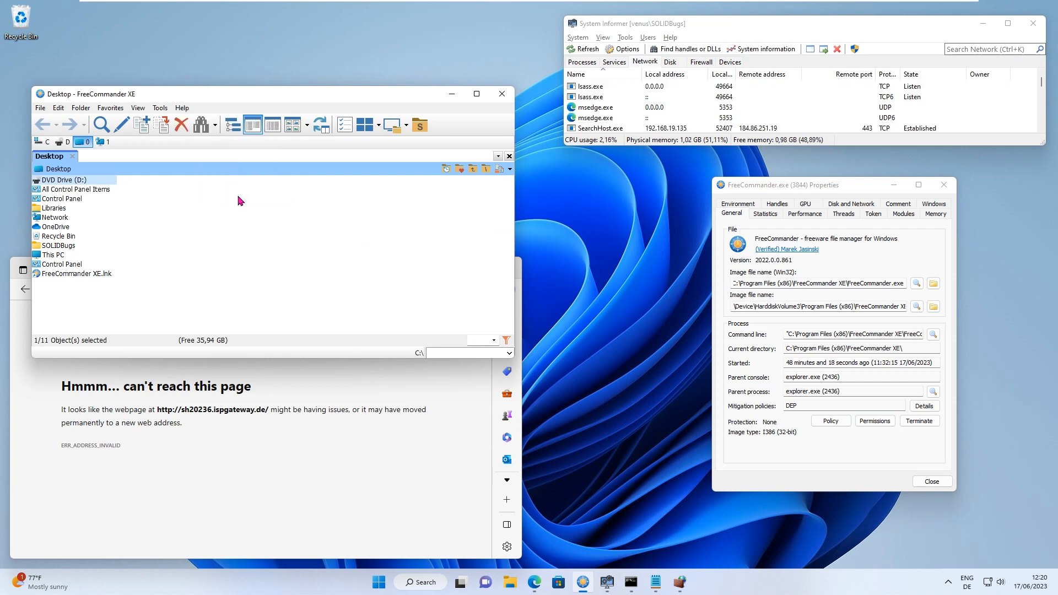
left_click(181, 107)
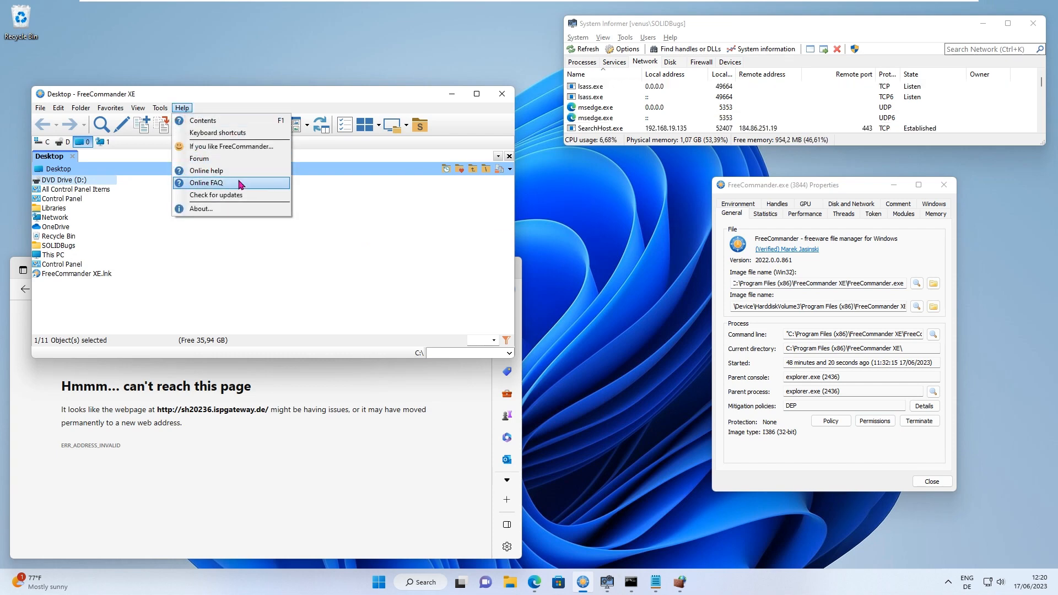
left_click(237, 195)
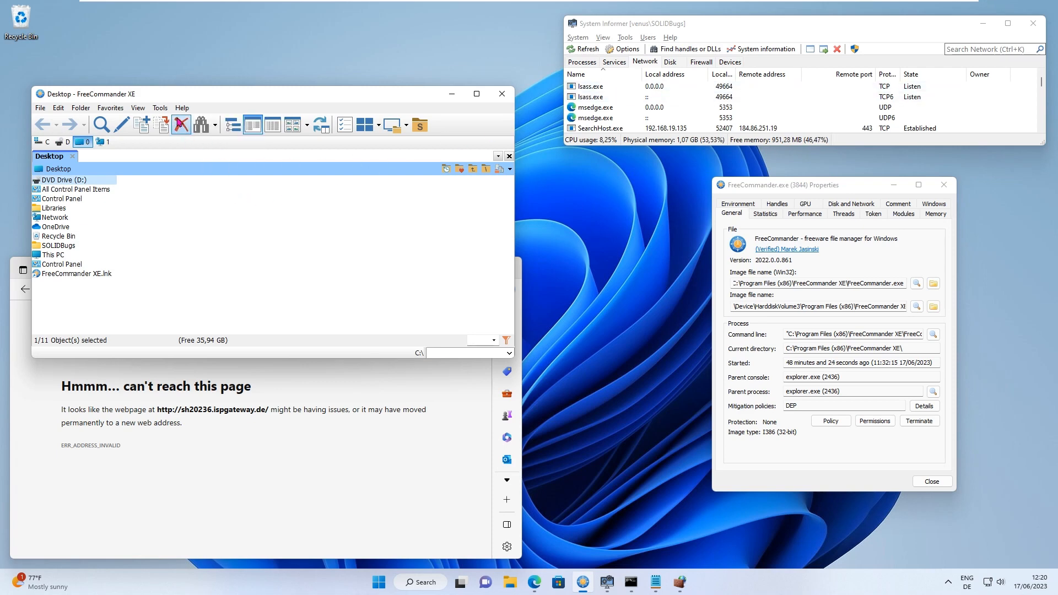
left_click(181, 108)
left_click(219, 196)
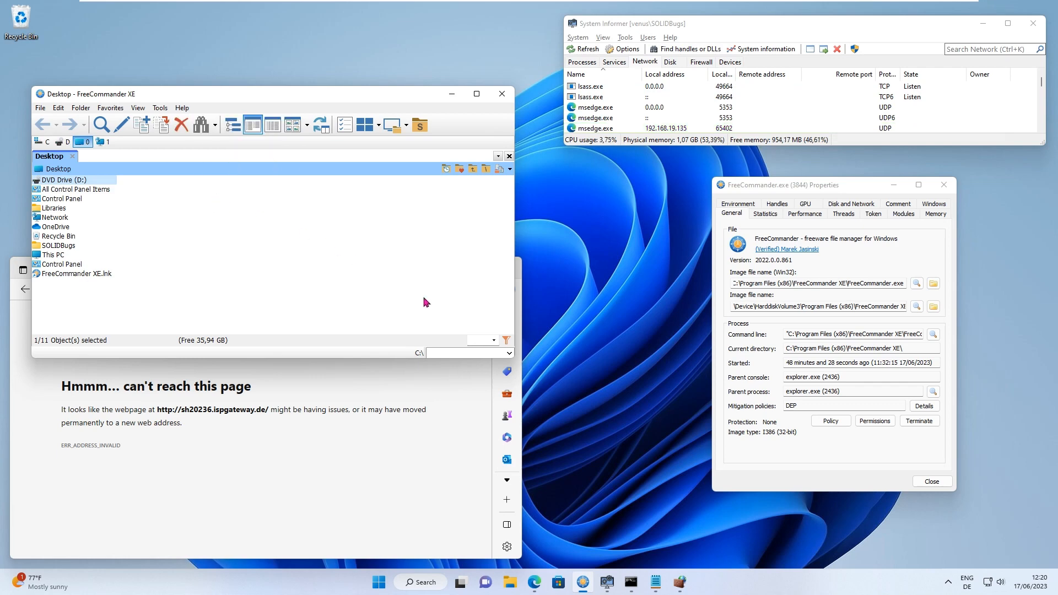
Switch back to Windows Defender Firewall and disable the FreeCommander Block outbound rule.
left_click(679, 583)
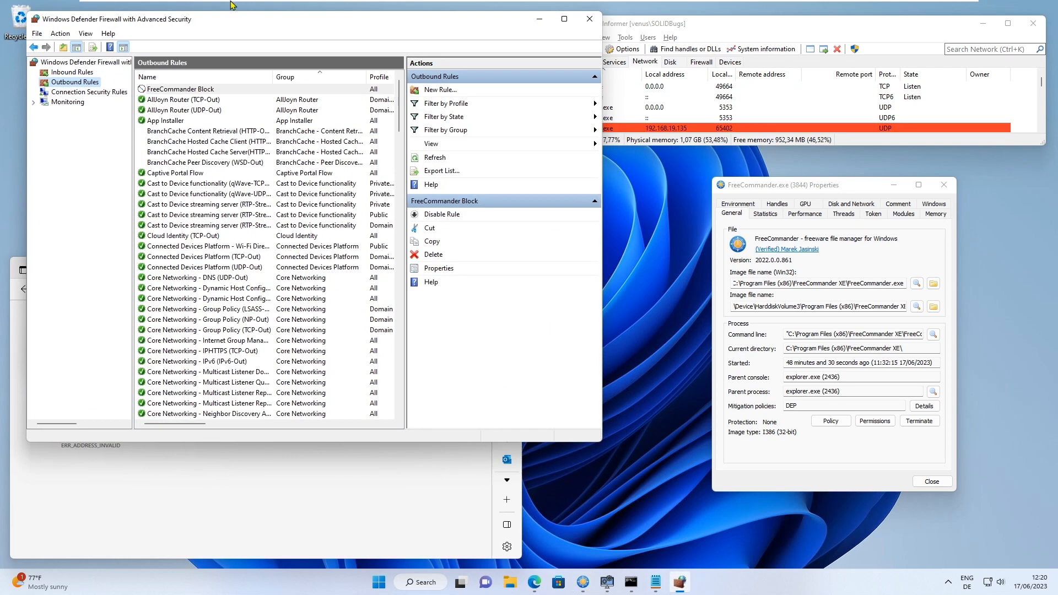
right_click(197, 93)
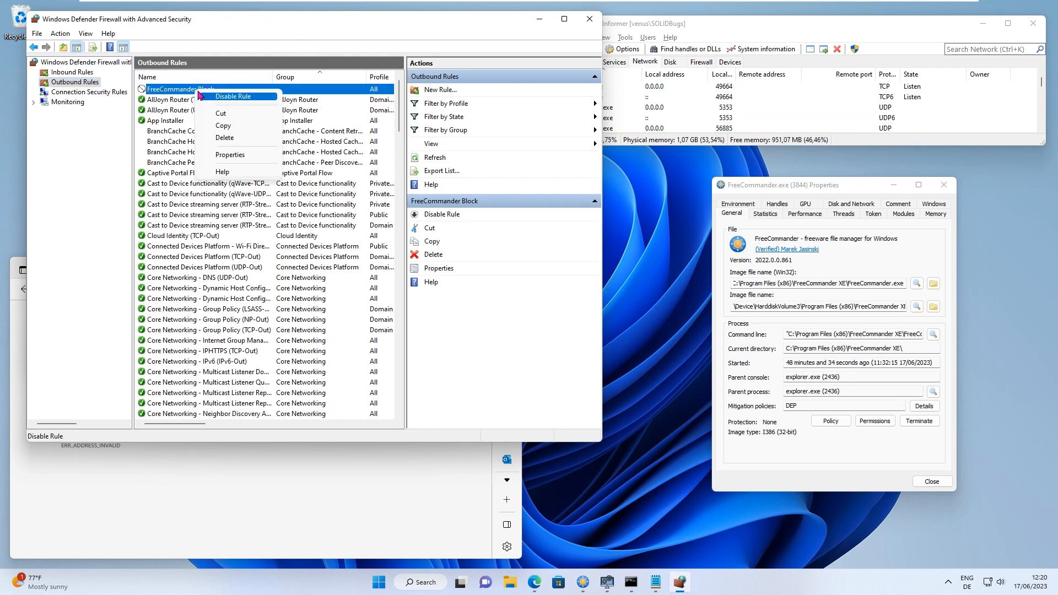
left_click(231, 96)
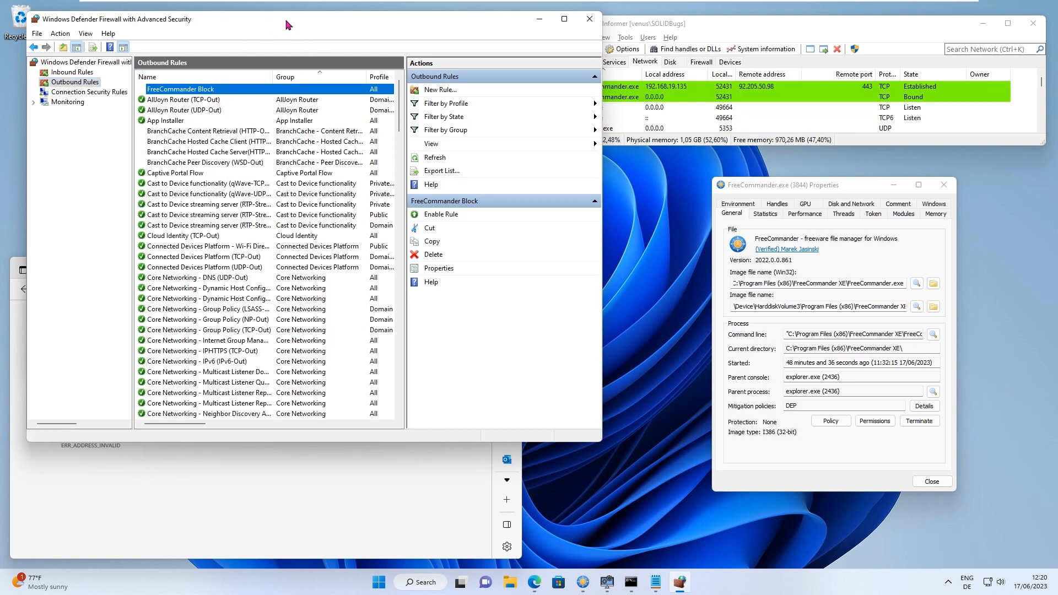
Move the firewall window away from FreeCommander's new-version dialog, and close that dialog.
left_click_drag(287, 22, 414, 246)
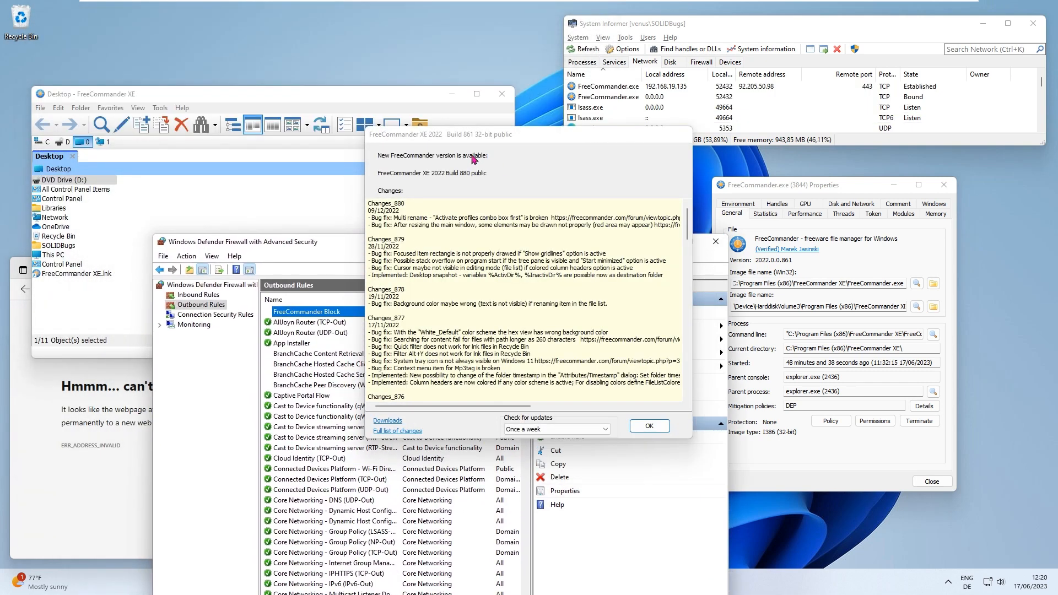
left_click(650, 426)
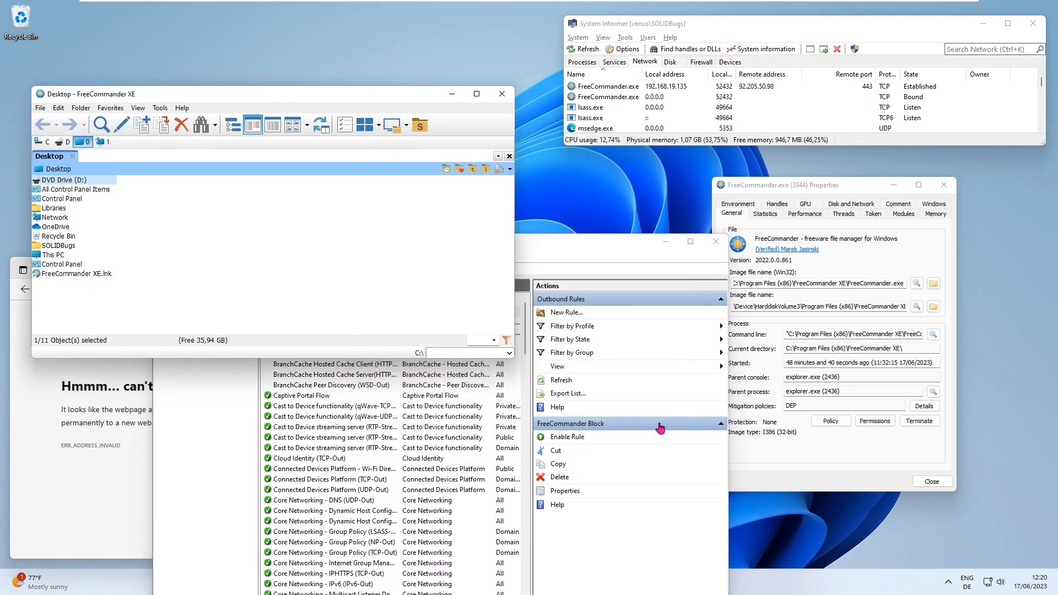
left_click(582, 259)
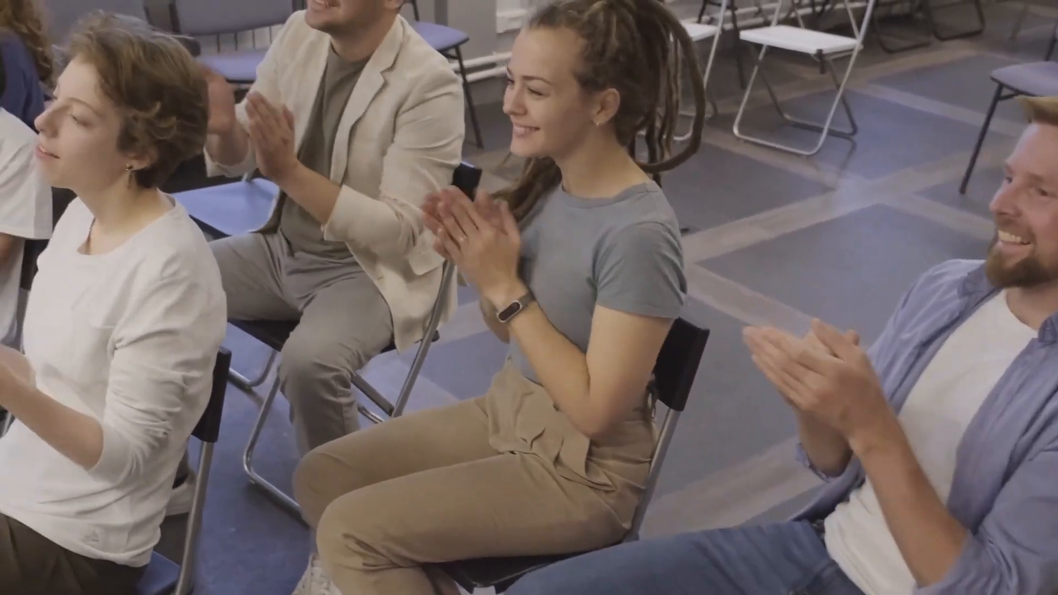